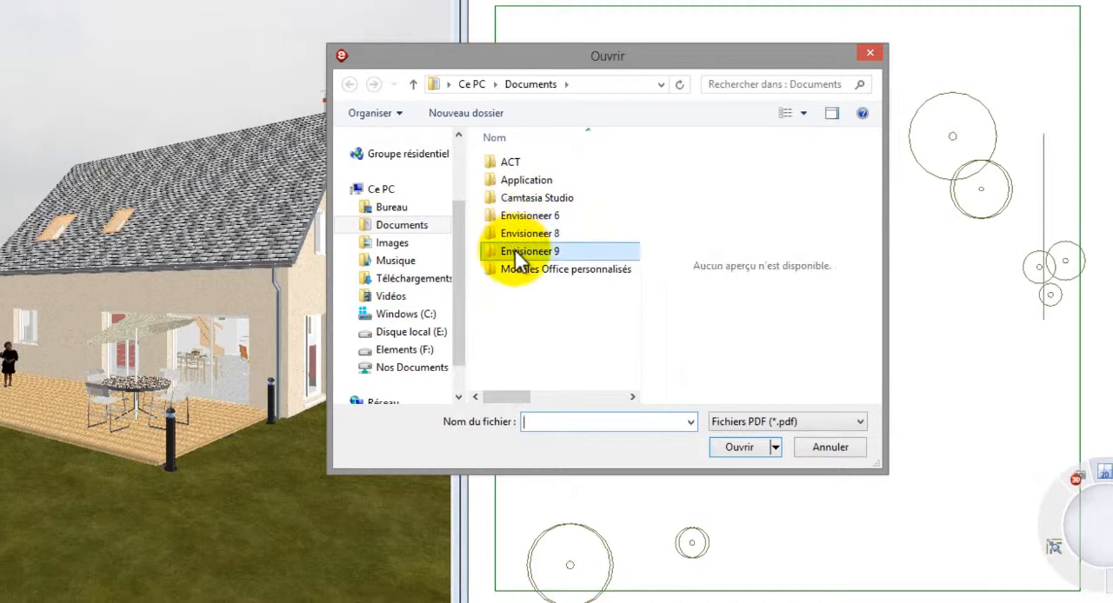
Open planCadastralNormalise.pdf from the Projet Démo folder for import into the plan
double_click(517, 251)
double_click(521, 165)
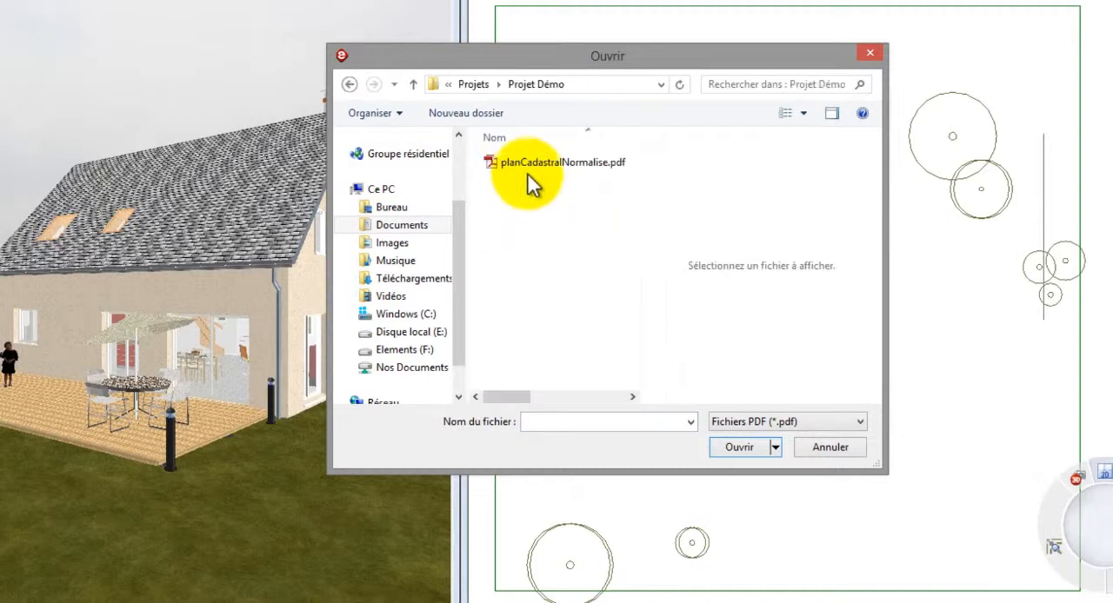
click(530, 173)
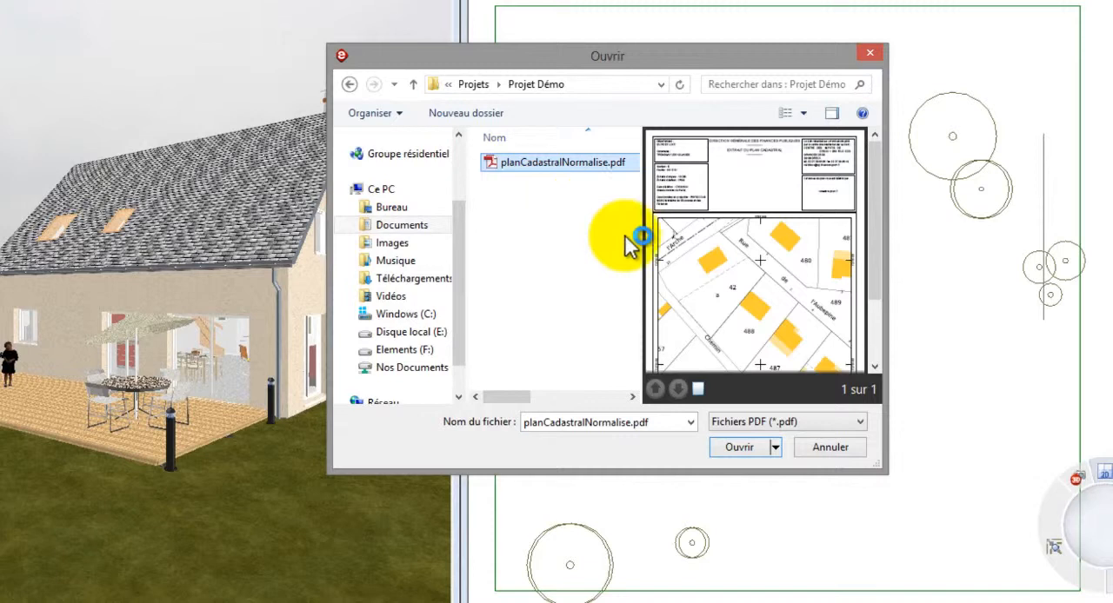
click(742, 448)
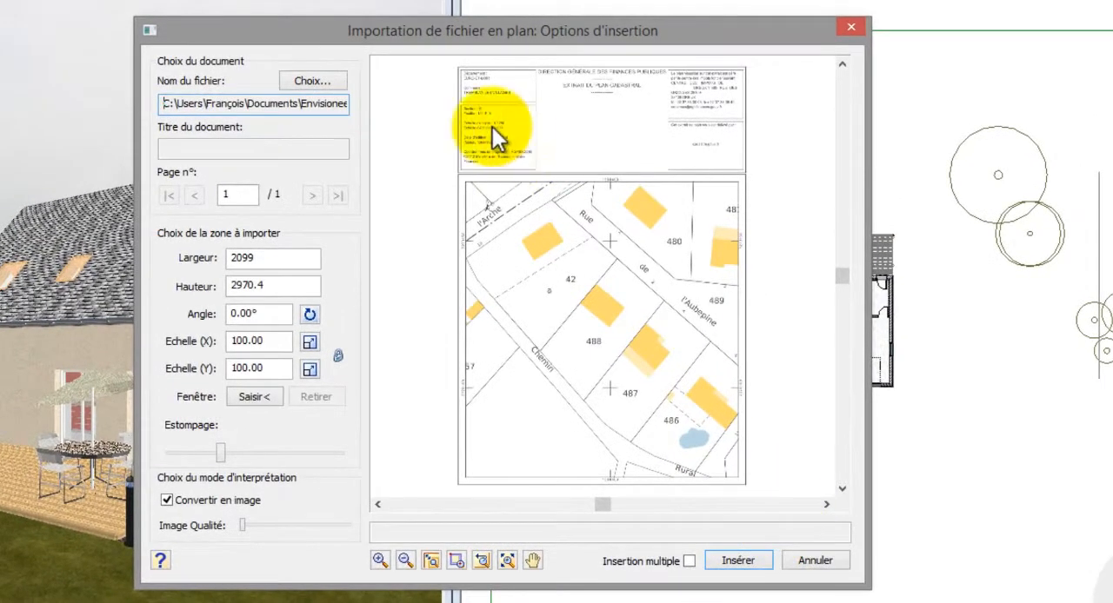
Check the edition scale printed on the cadastral sheet and set the import's X and Y scales to 500
scroll(478, 121, up, 2)
scroll(479, 121, up, 3)
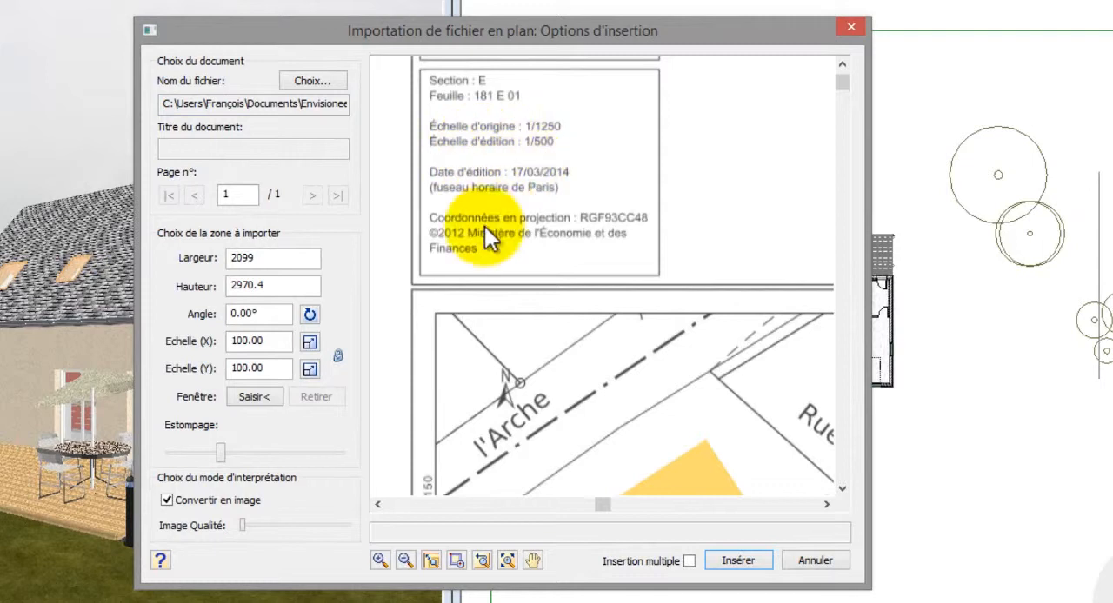
drag(271, 342, 202, 342)
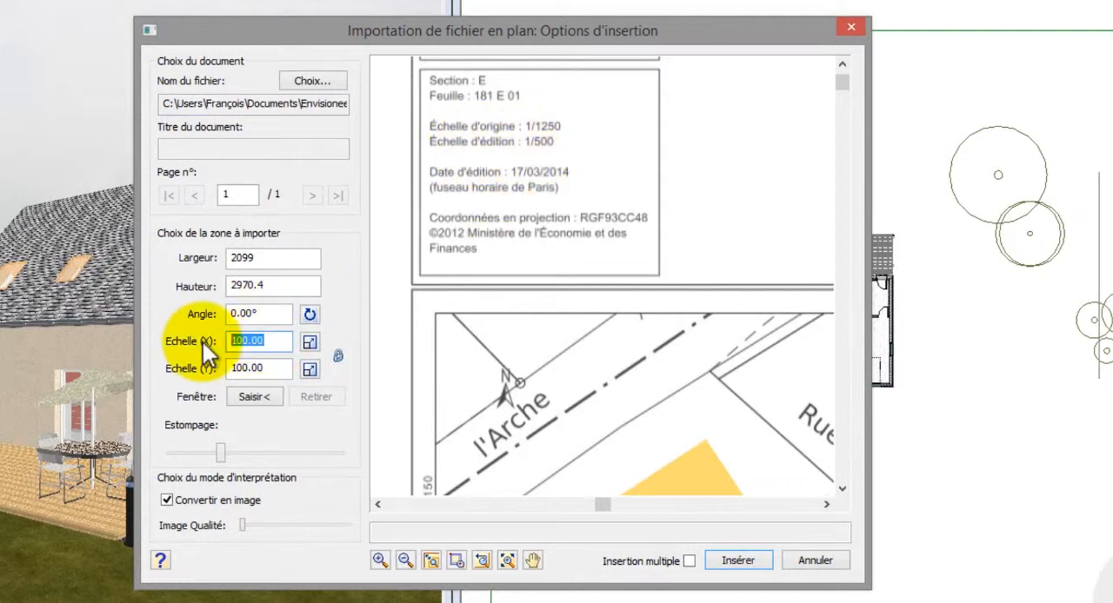
text(500)
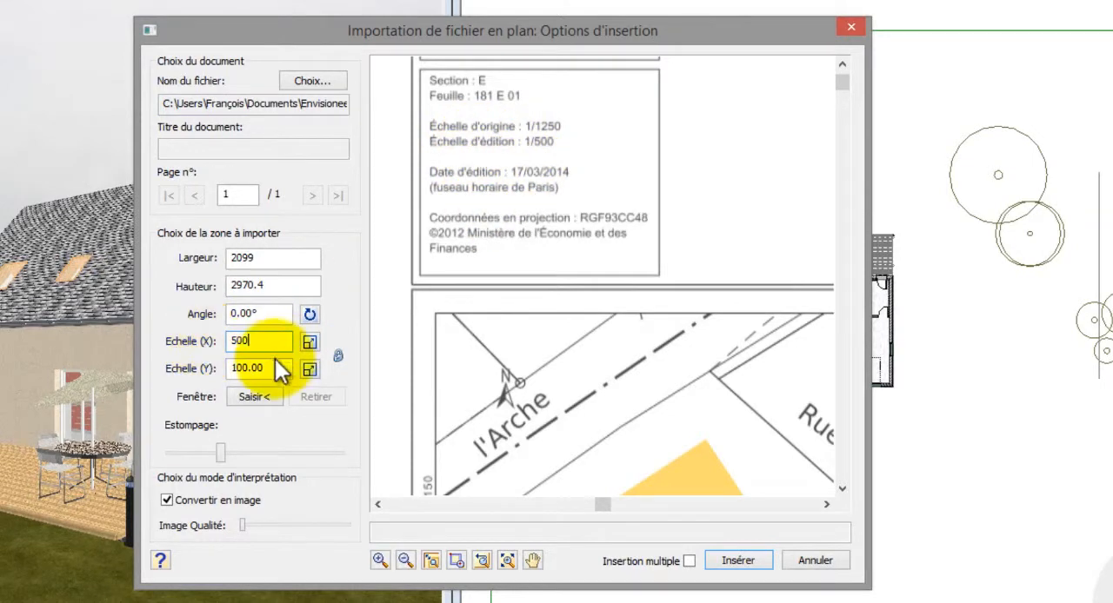
click(272, 368)
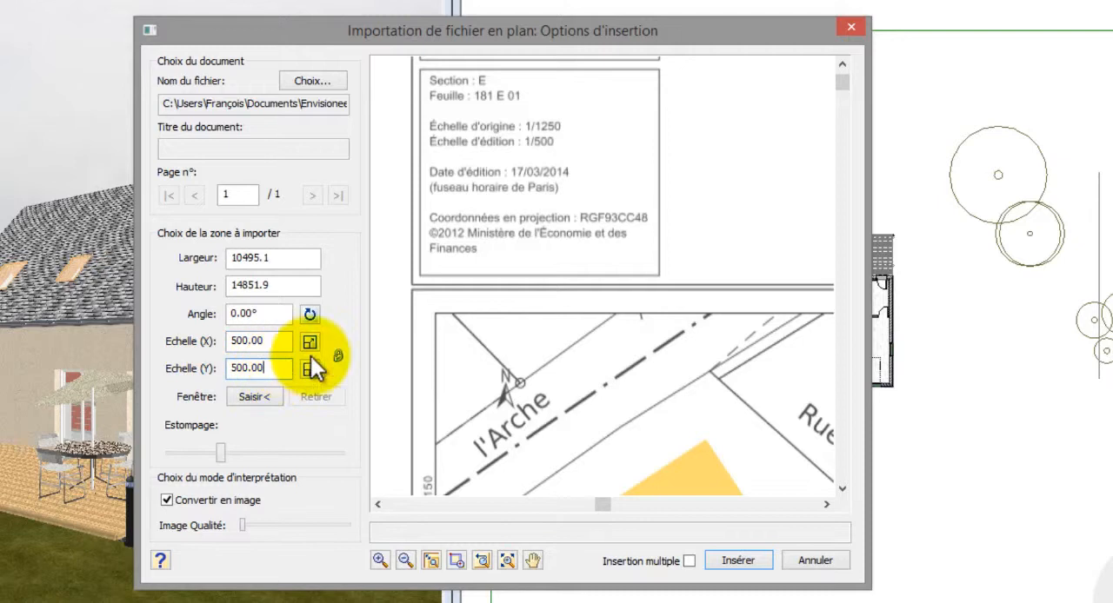
Turn off conversion to image for the whole sheet and reduce the fading to its minimum
click(507, 559)
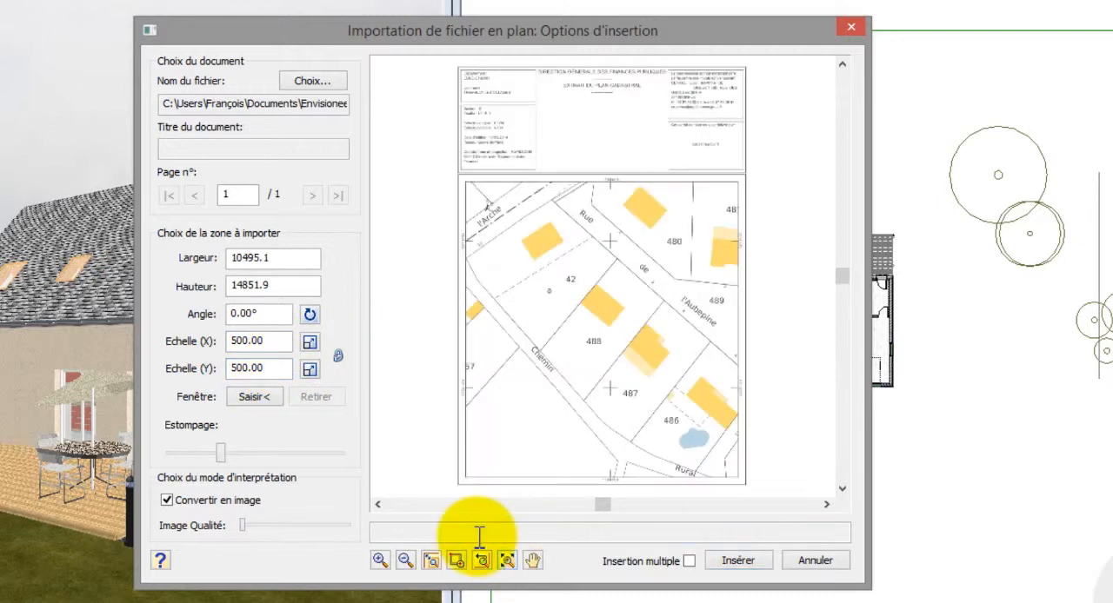
click(168, 501)
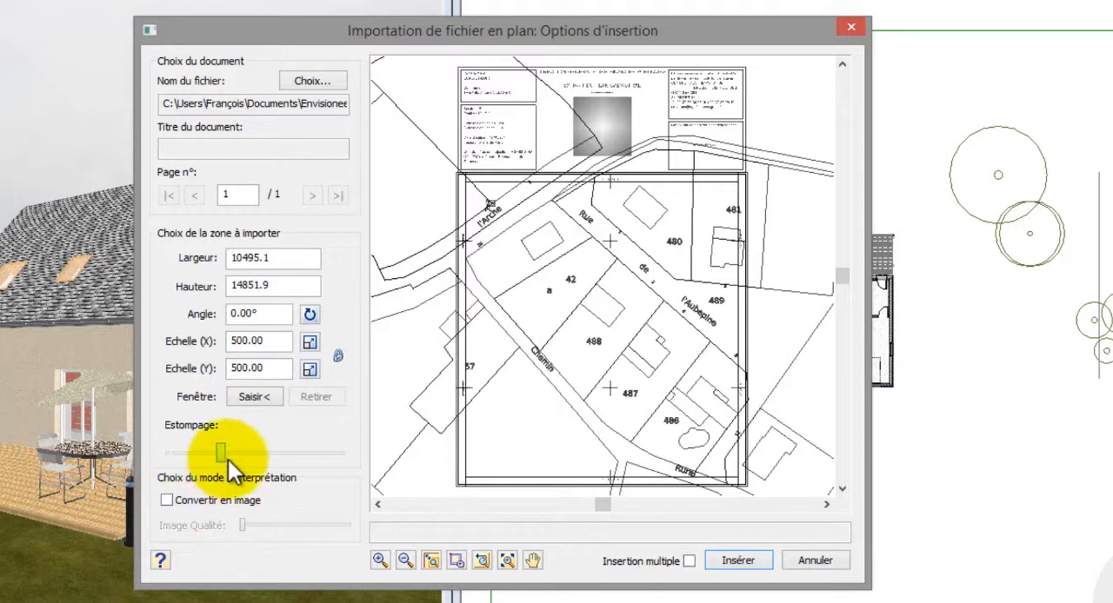
drag(228, 458, 171, 467)
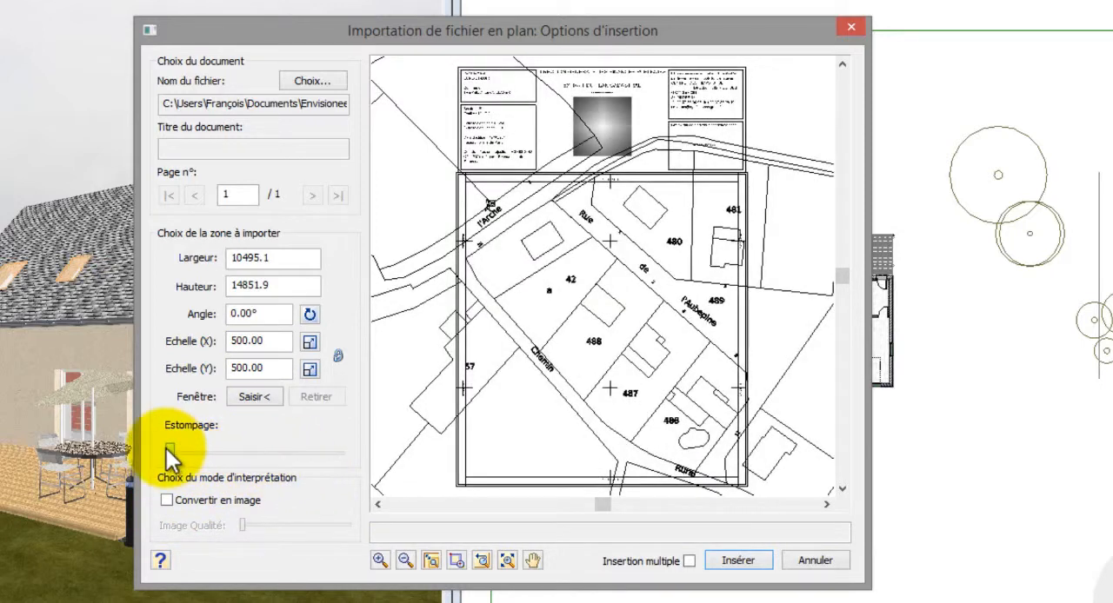
Define a rectangular capture window around parcel 42 and insert that area into the plan
click(266, 396)
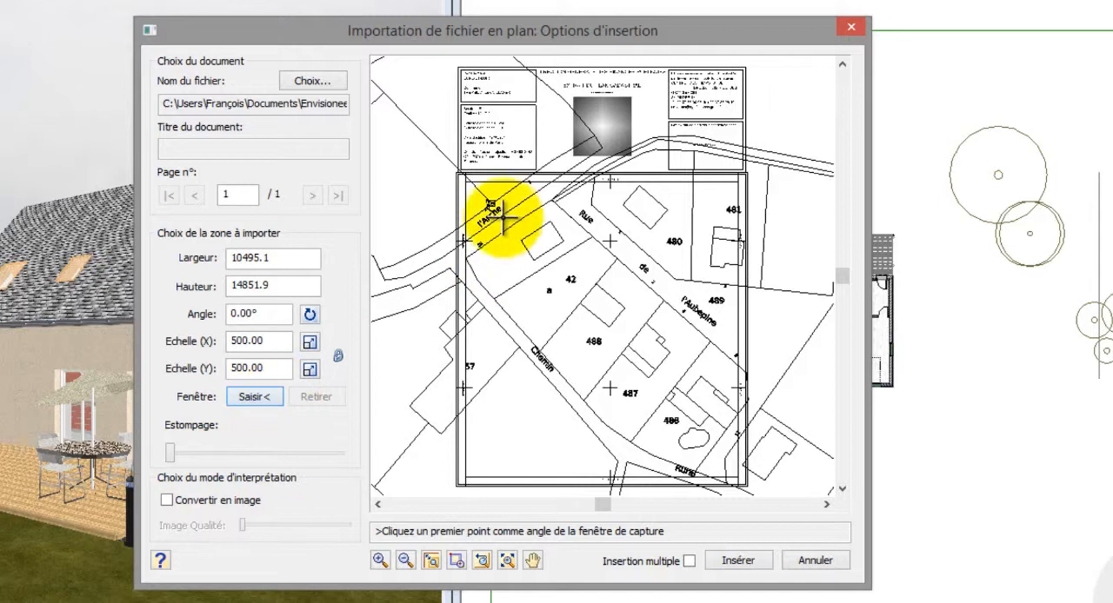
click(473, 211)
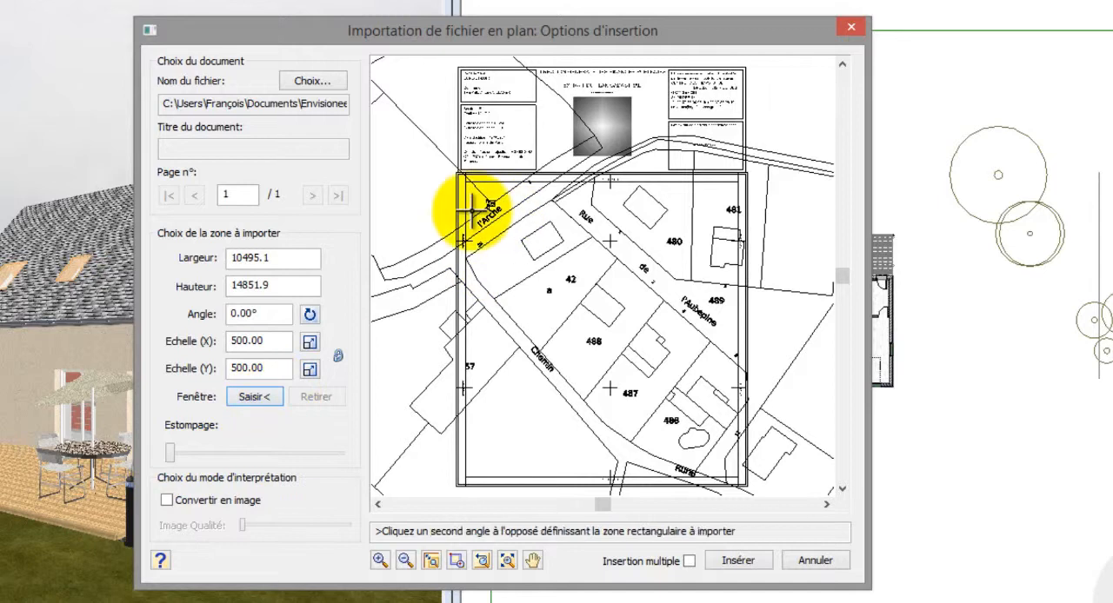
click(644, 373)
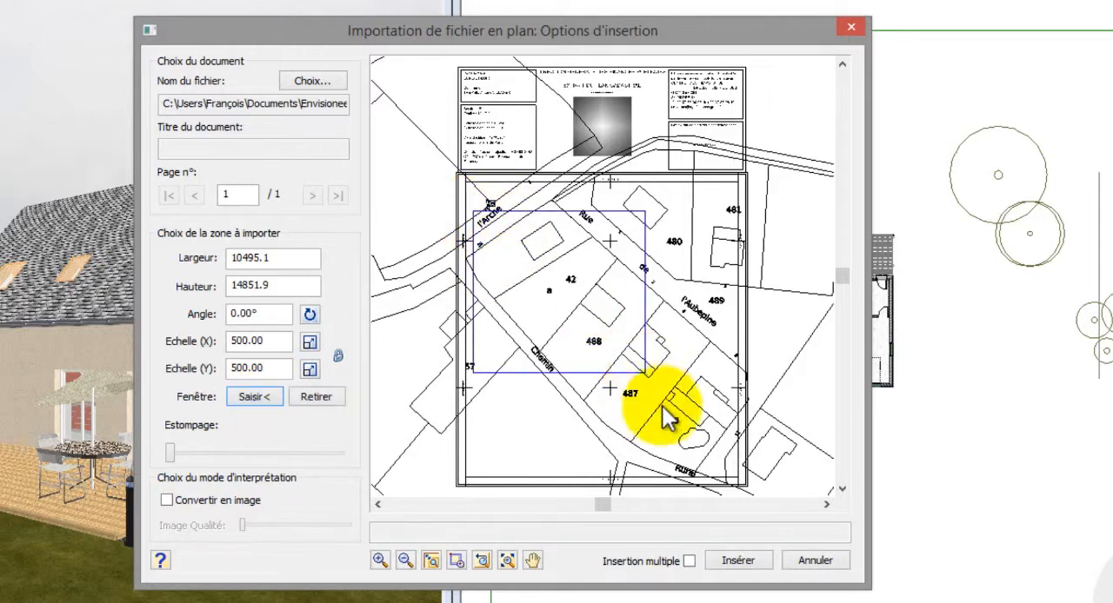
click(734, 560)
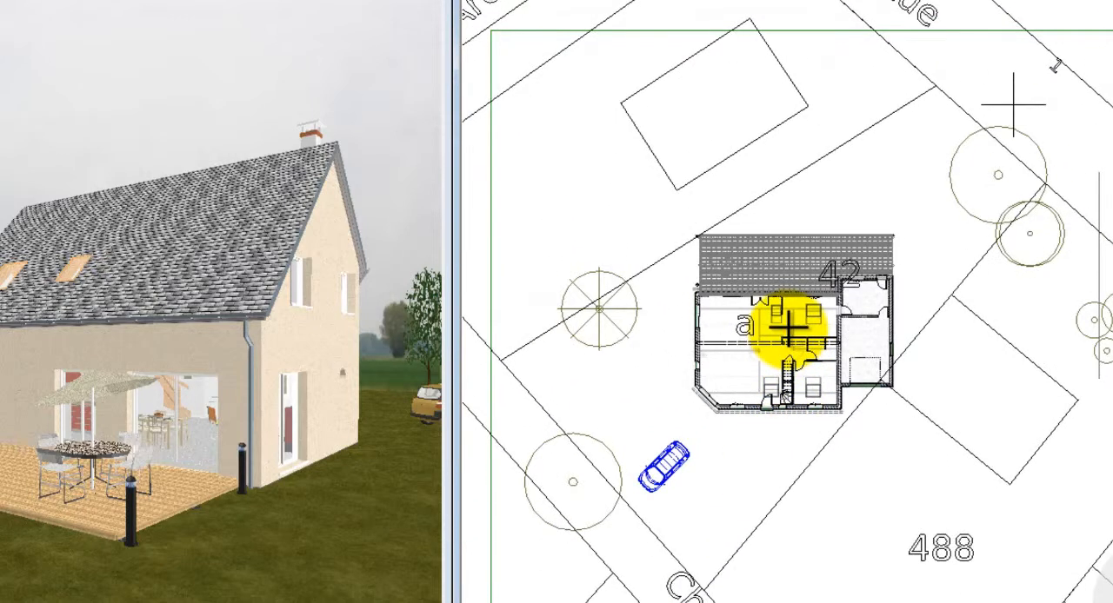
Rotate the imported cadastral drawing until the Chemin road runs horizontally, and move it so parcel 42 surrounds the house
click(832, 439)
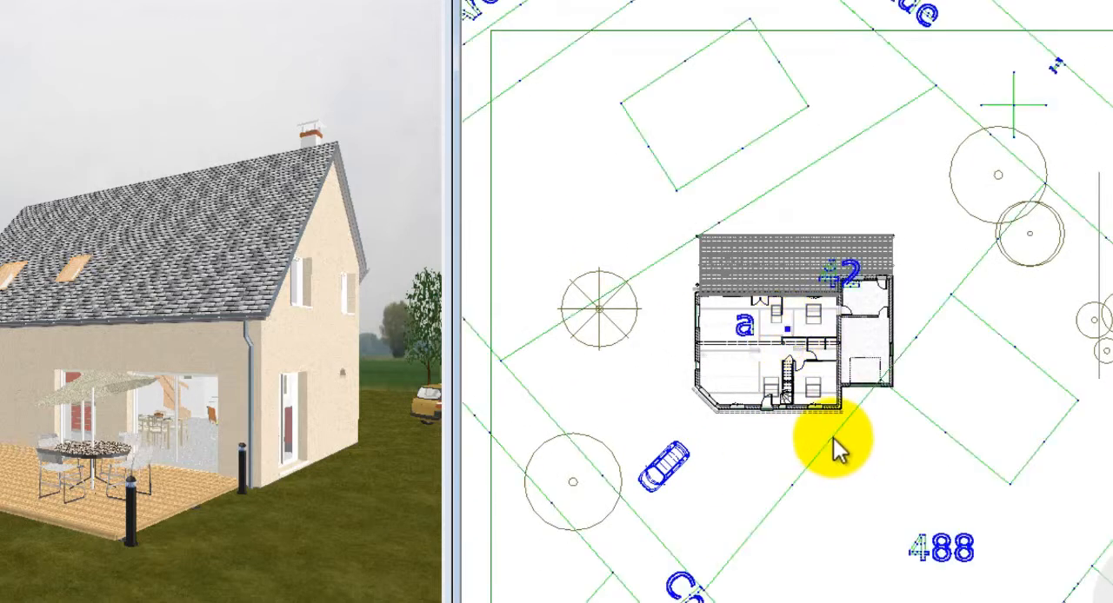
right_click(881, 233)
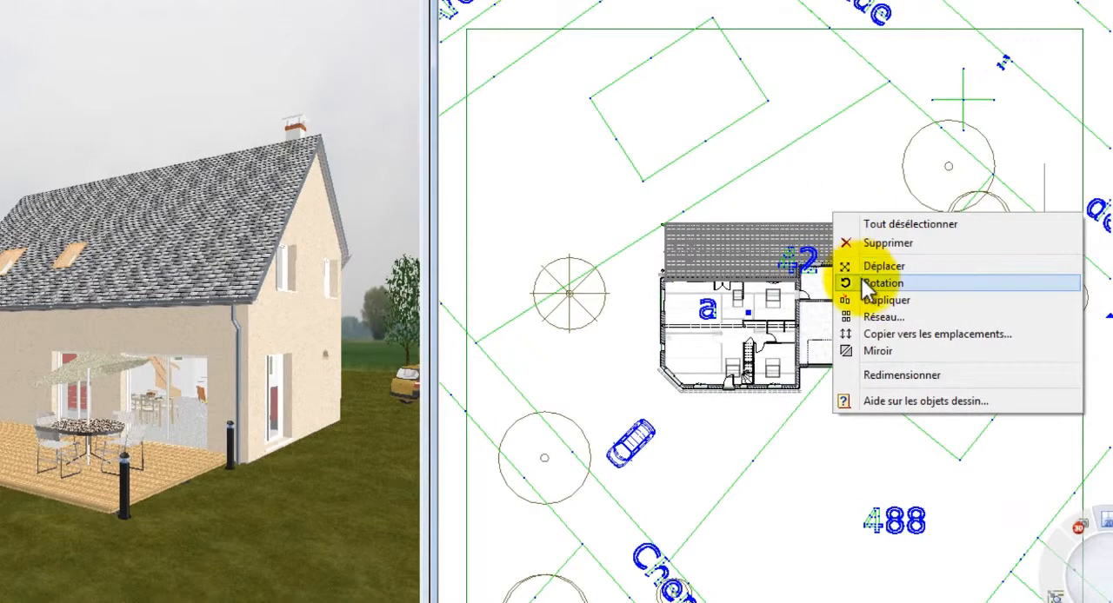
click(865, 281)
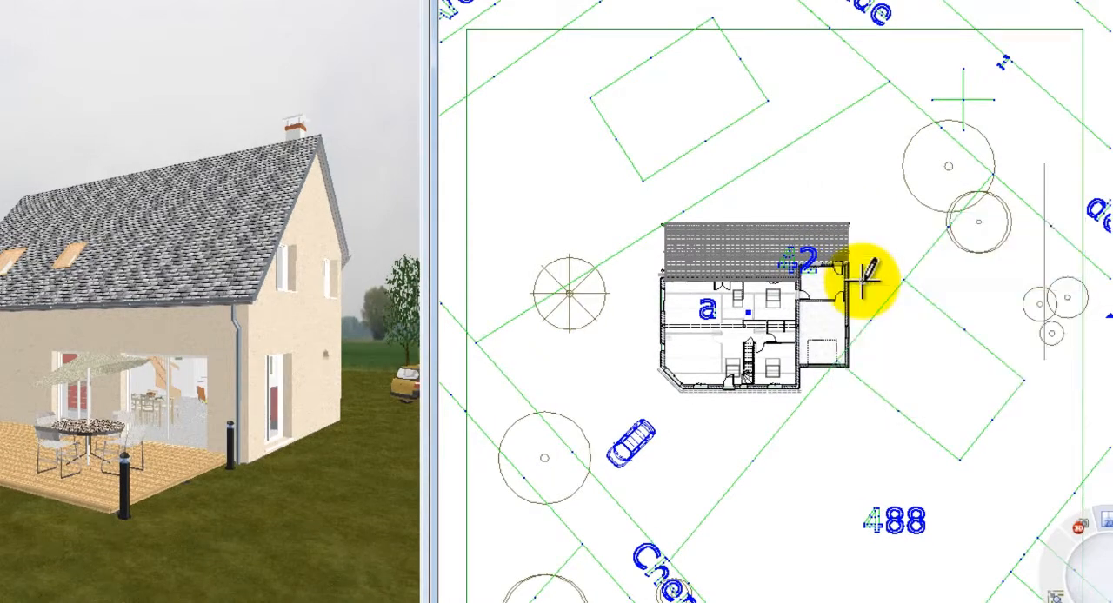
click(858, 180)
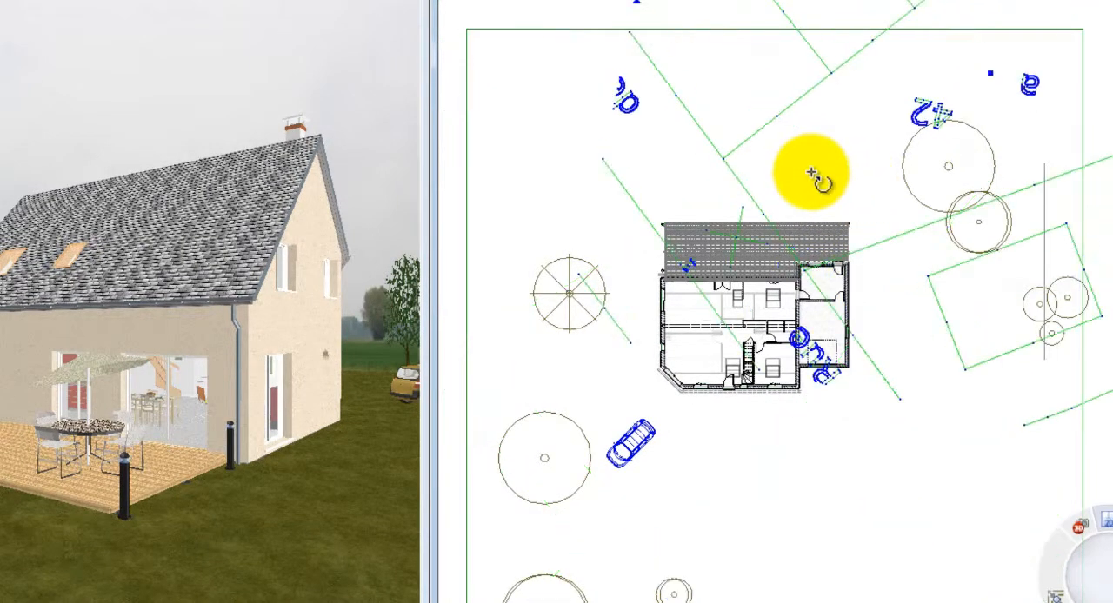
click(863, 170)
drag(875, 356, 765, 218)
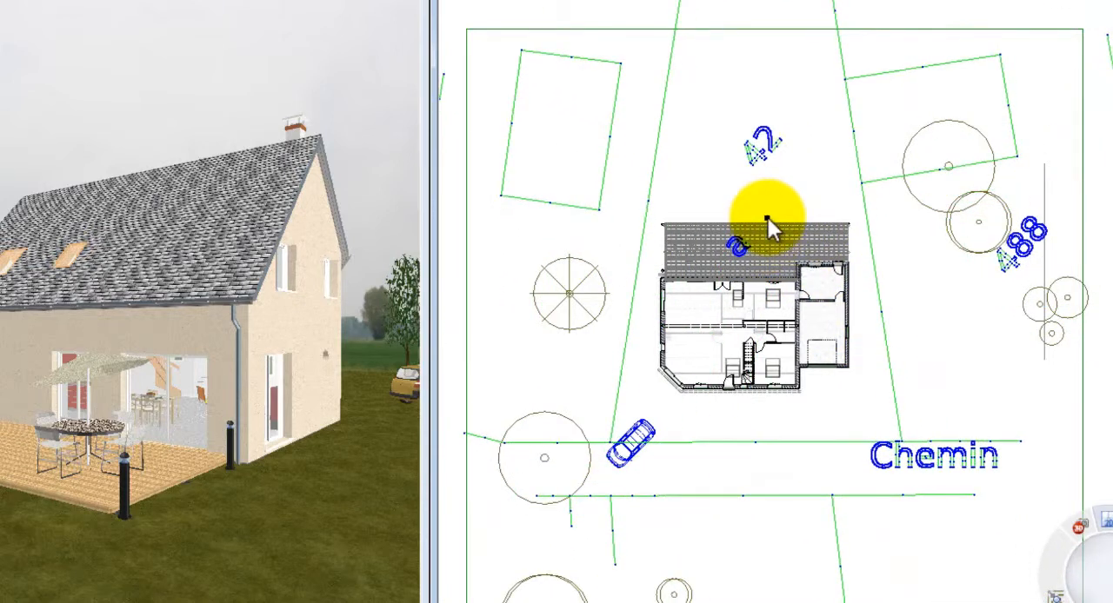
Trace a parcel boundary through the four corners of parcel 42 and finish the outline
scroll(726, 513, down, 2)
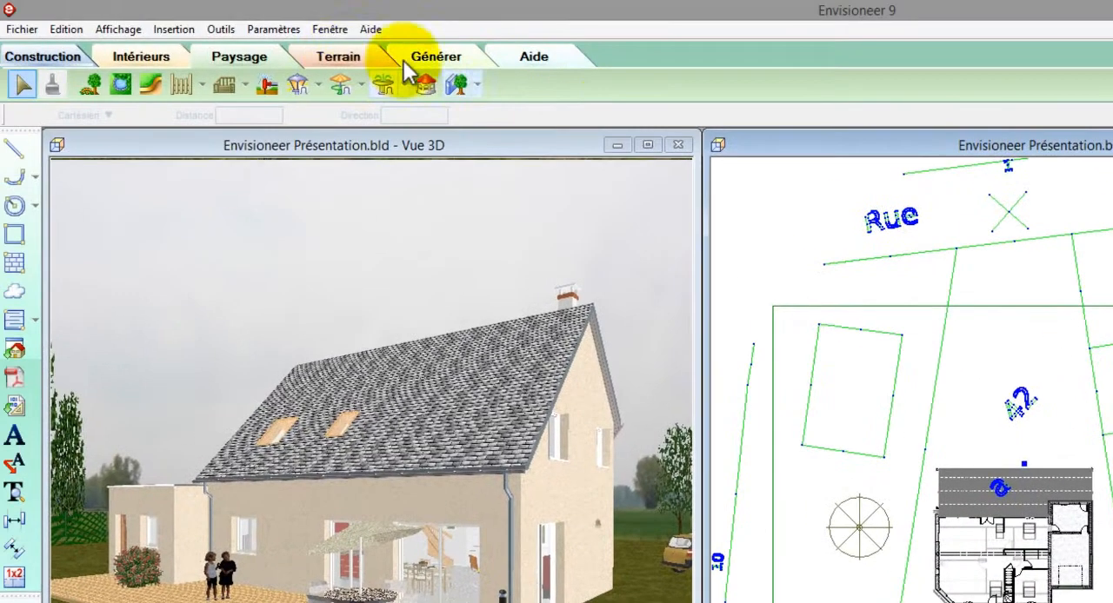
click(338, 57)
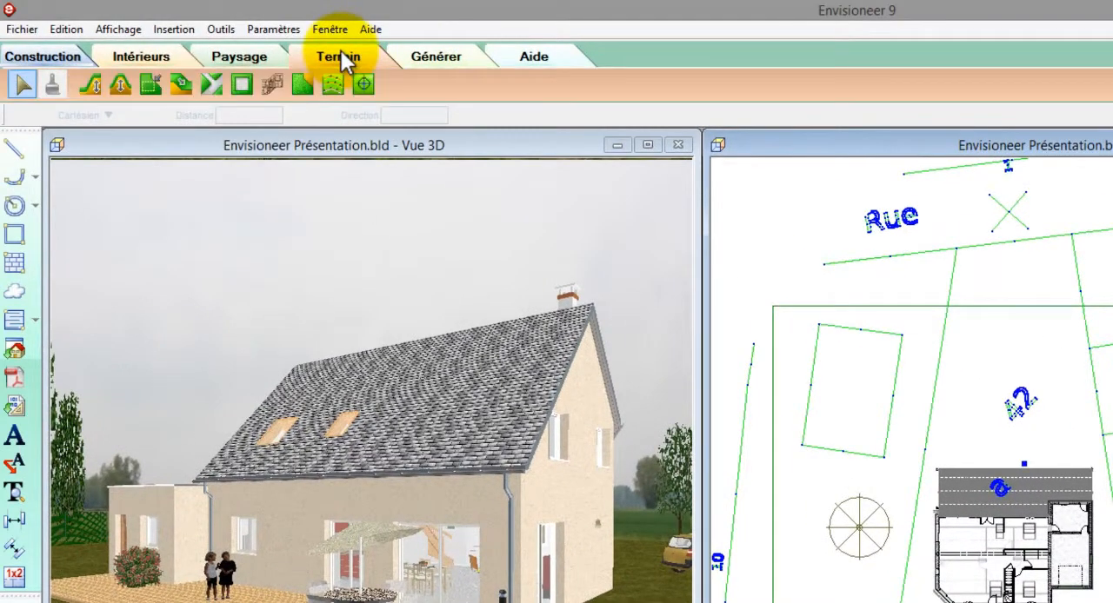
click(302, 85)
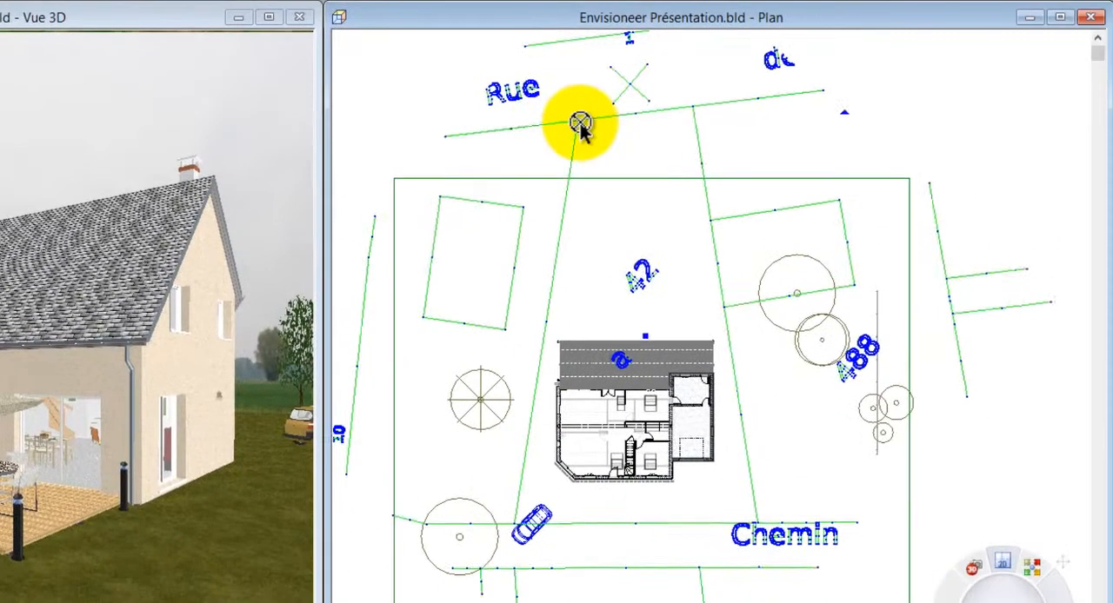
click(843, 210)
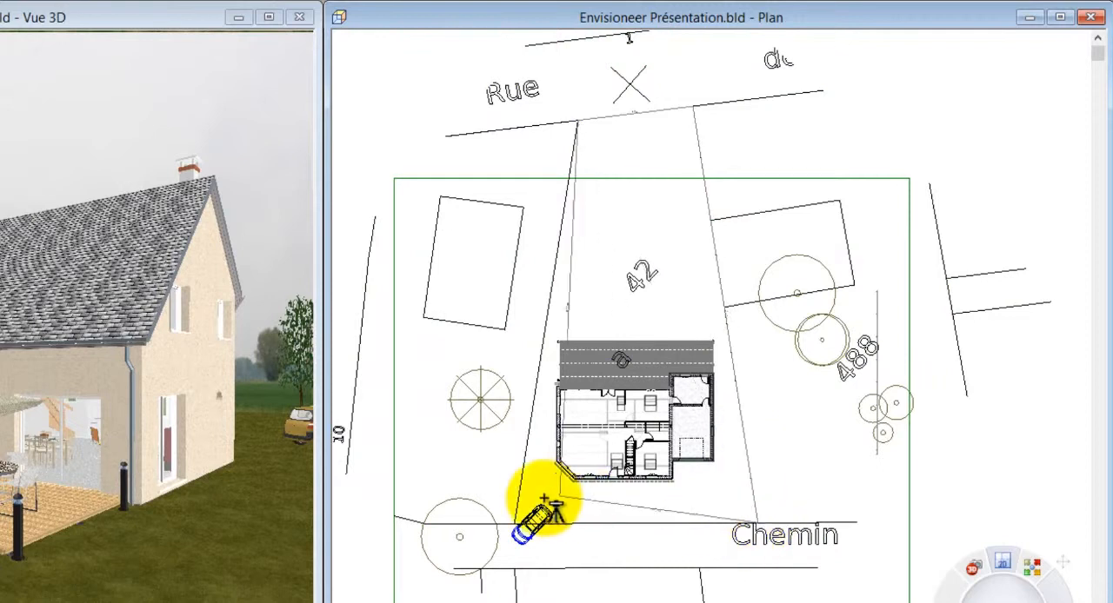
right_click(512, 526)
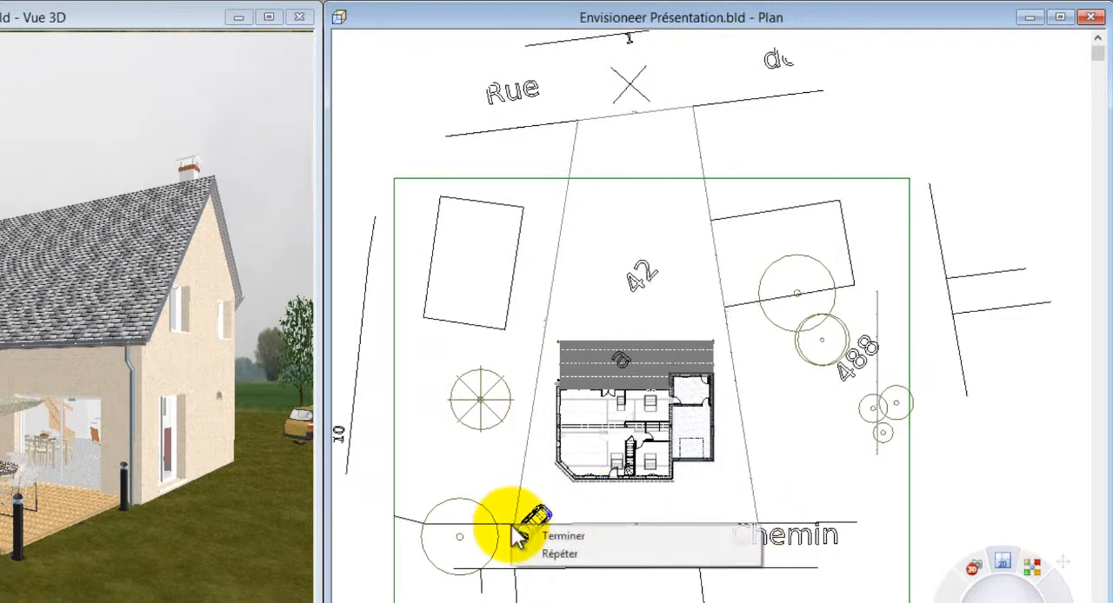
click(544, 527)
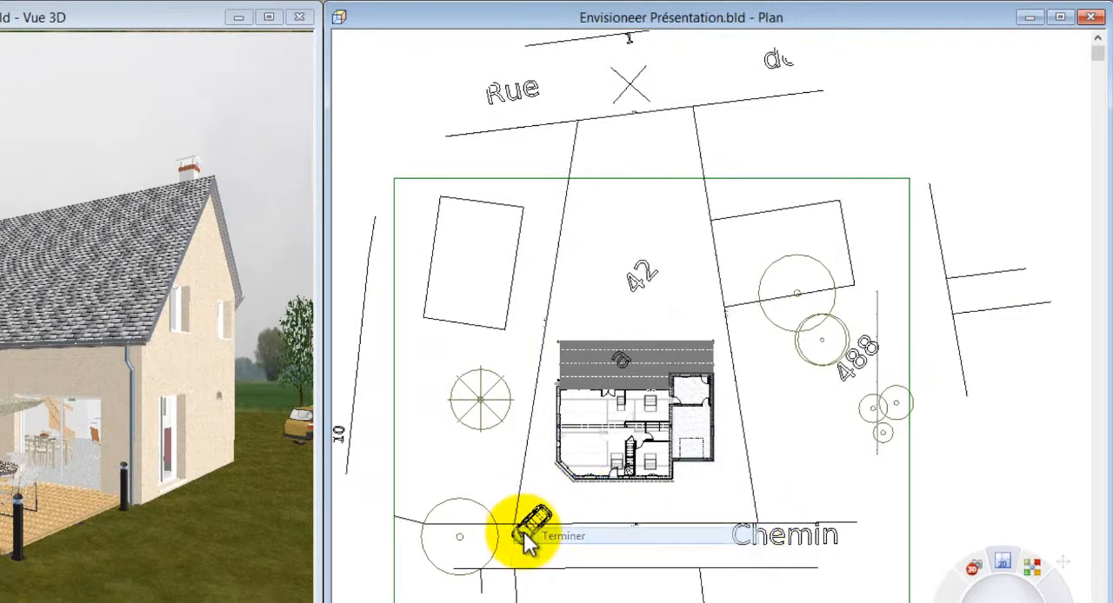
Select all the imported cadastral drawing entities and delete them, keeping the new parcel boundary
key(ctrl+a)
right_click(504, 342)
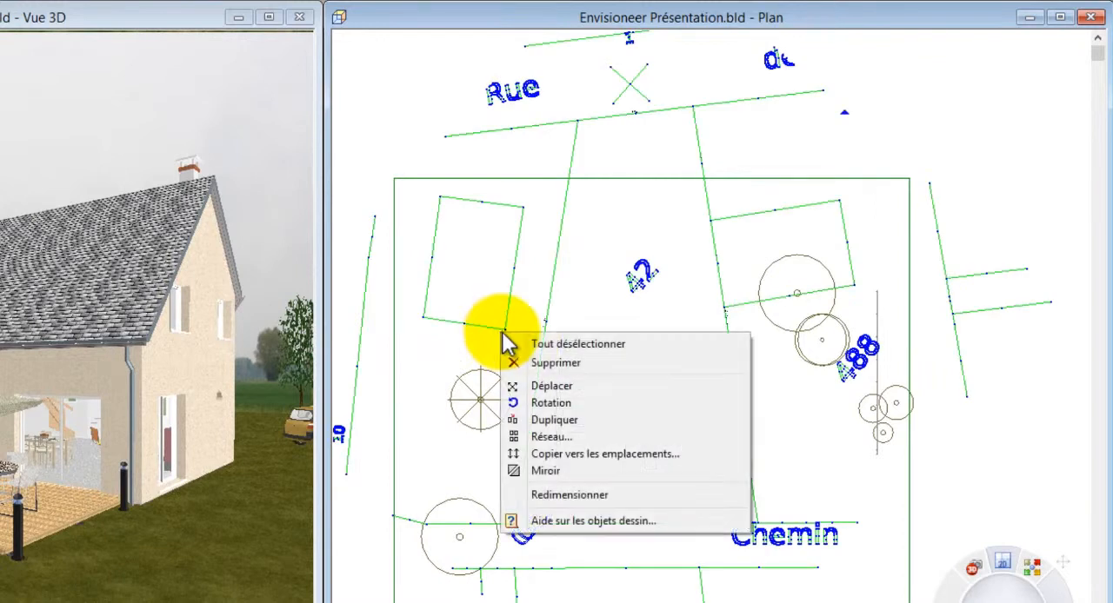
click(553, 366)
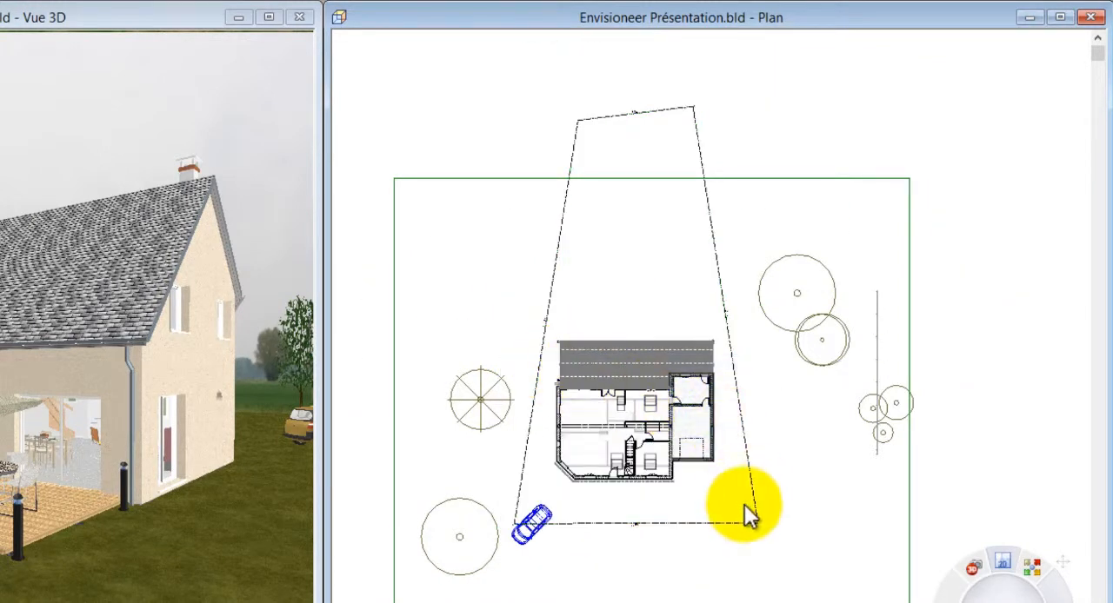
Set a 4 m setback distance on the parcel boundary side in front of the house
double_click(715, 524)
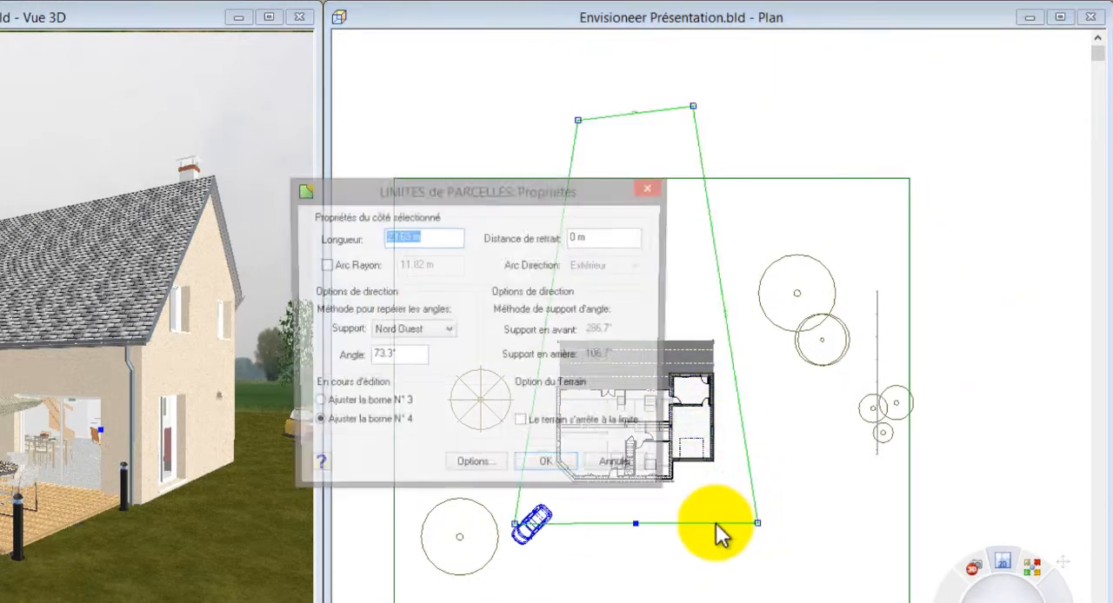
drag(633, 236, 546, 241)
text(4)
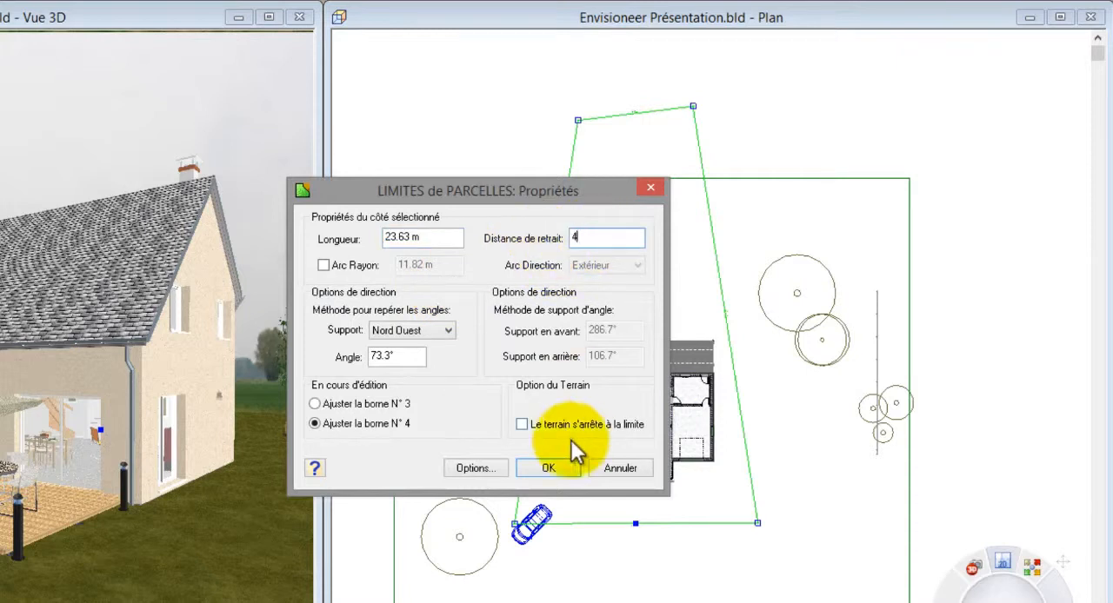
click(549, 468)
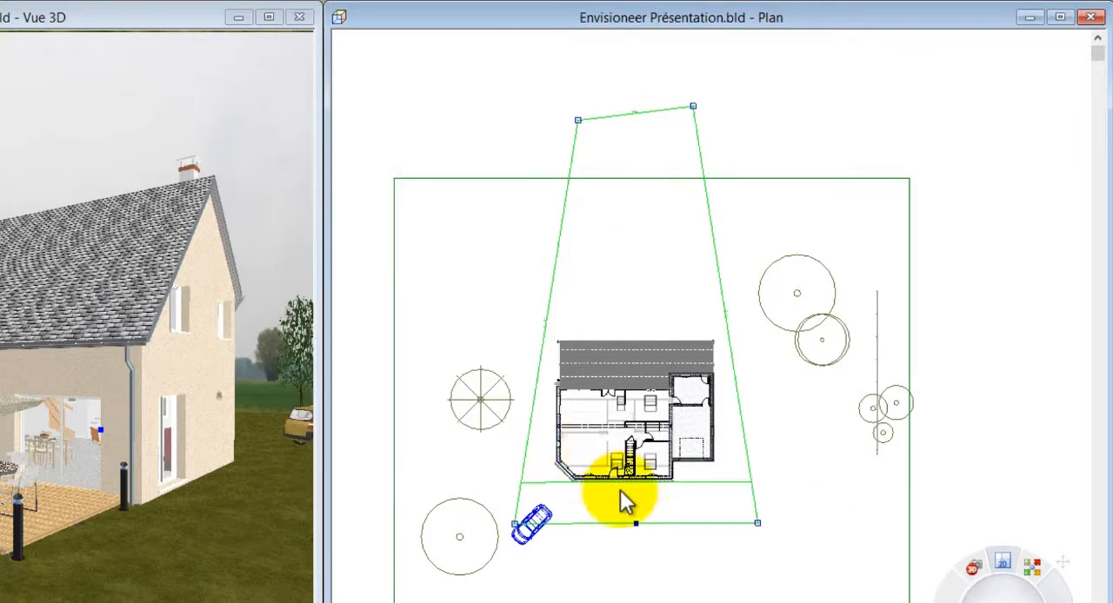
Check the house against the front setback line and move the car inside the parcel, in front of the garage
scroll(628, 505, up, 1)
scroll(633, 503, up, 5)
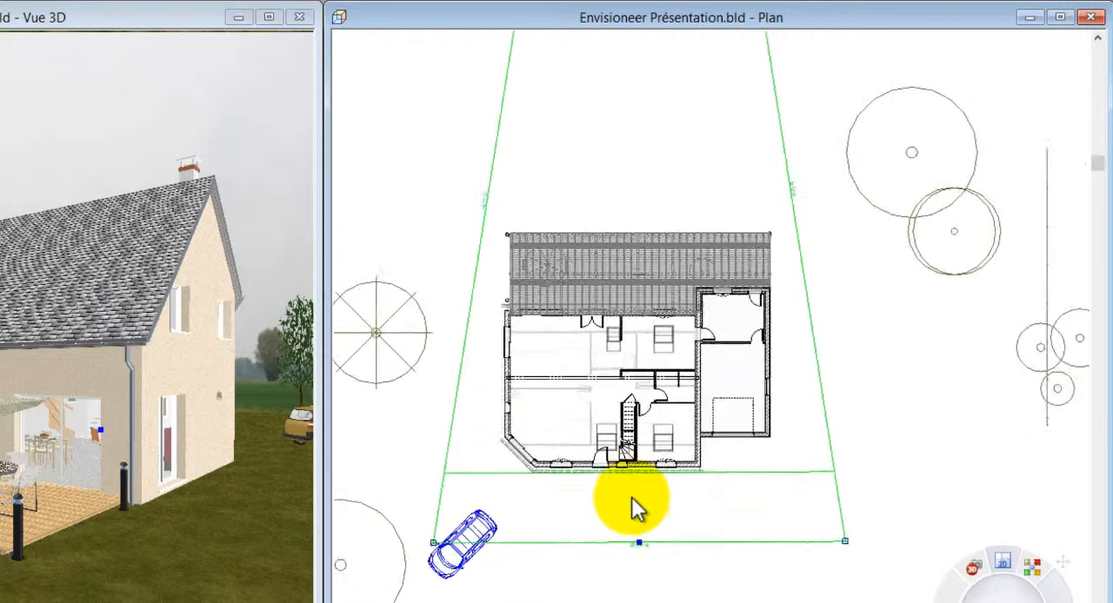
scroll(651, 570, down, 6)
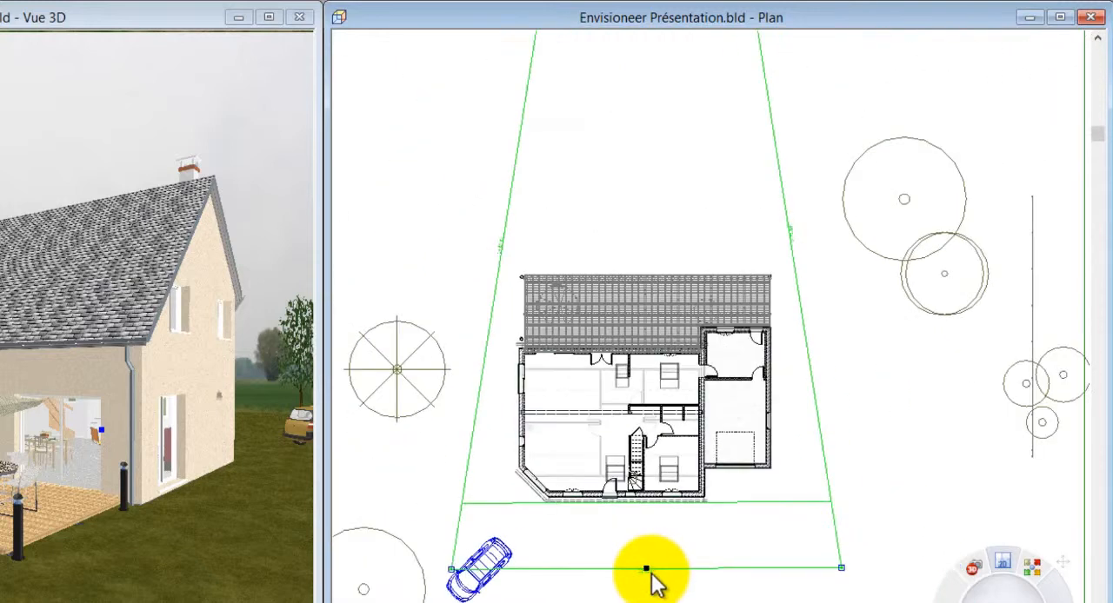
scroll(651, 577, up, 1)
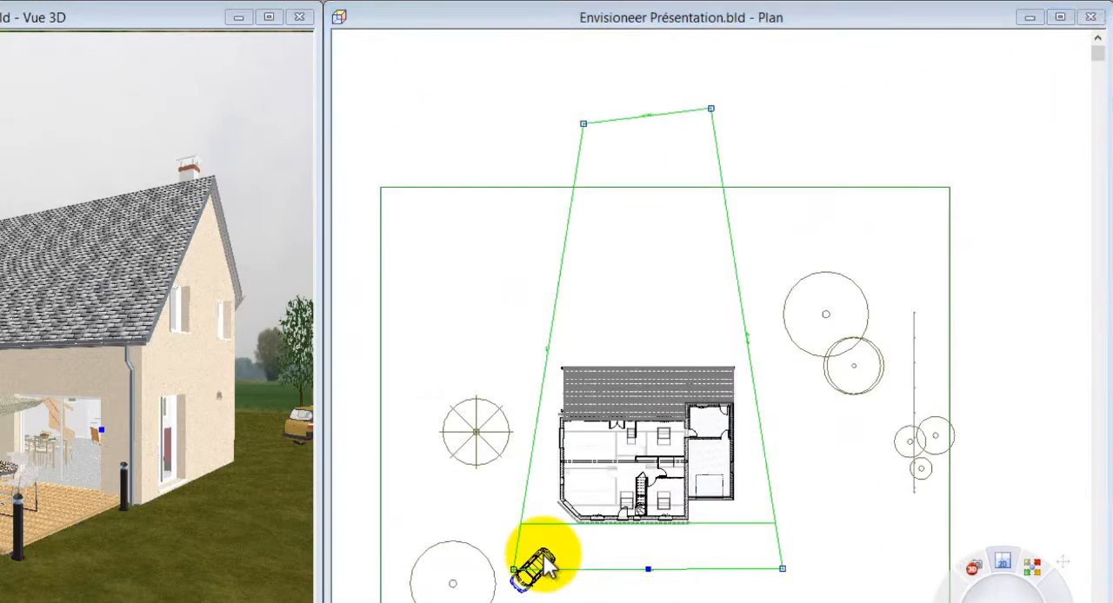
click(530, 569)
drag(581, 571, 720, 555)
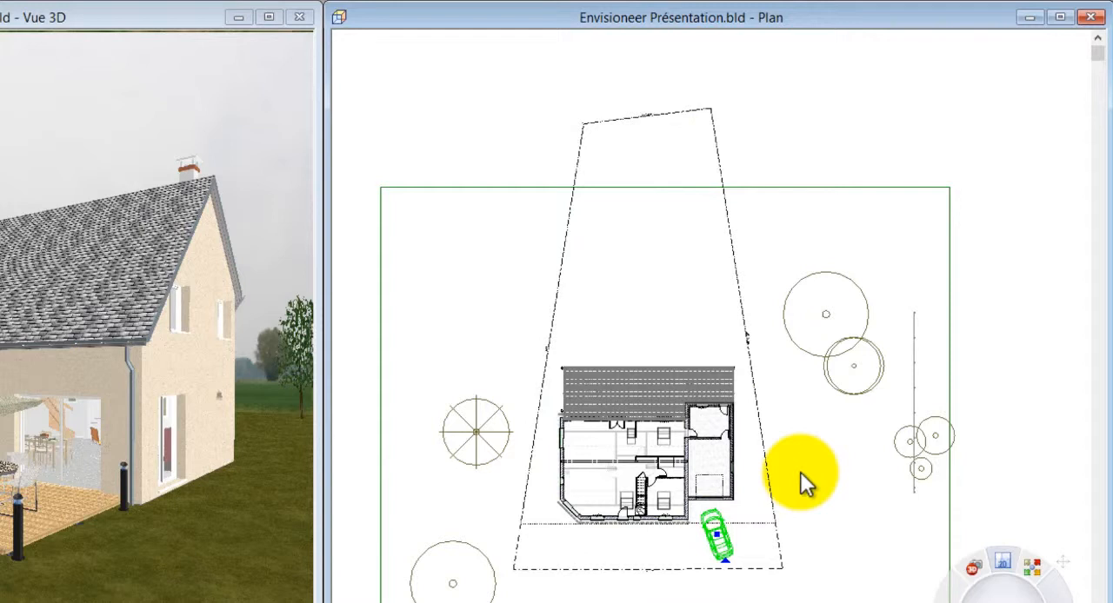
Edit the parcel boundary's properties so that the terrain stops at the boundary
click(738, 280)
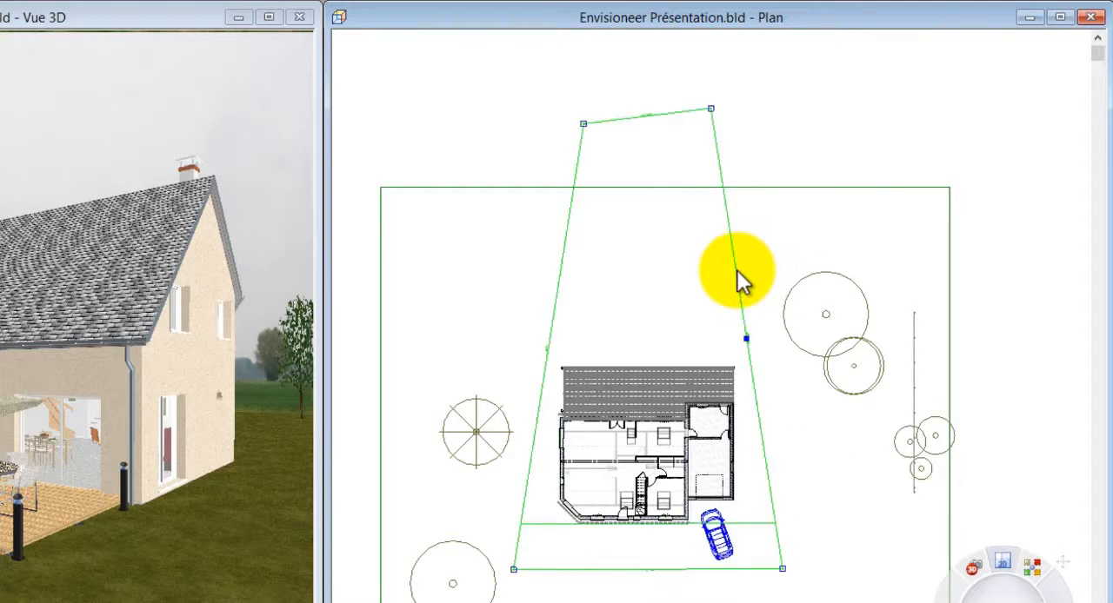
right_click(738, 279)
click(778, 326)
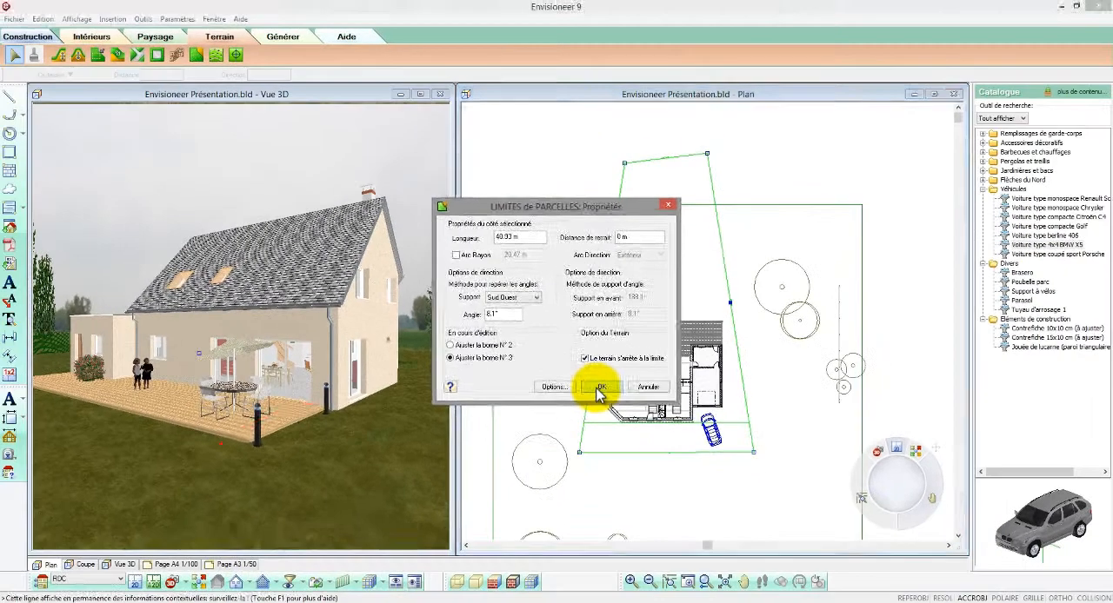
click(548, 467)
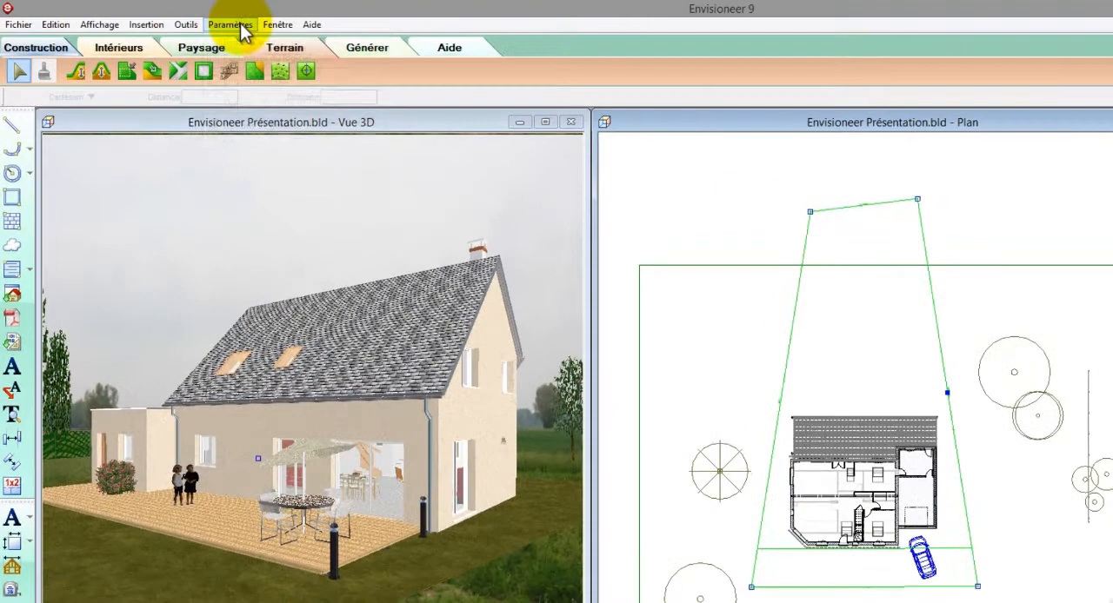
In the software's terrain settings, set the terrain mesh's total length to 80 m
click(224, 23)
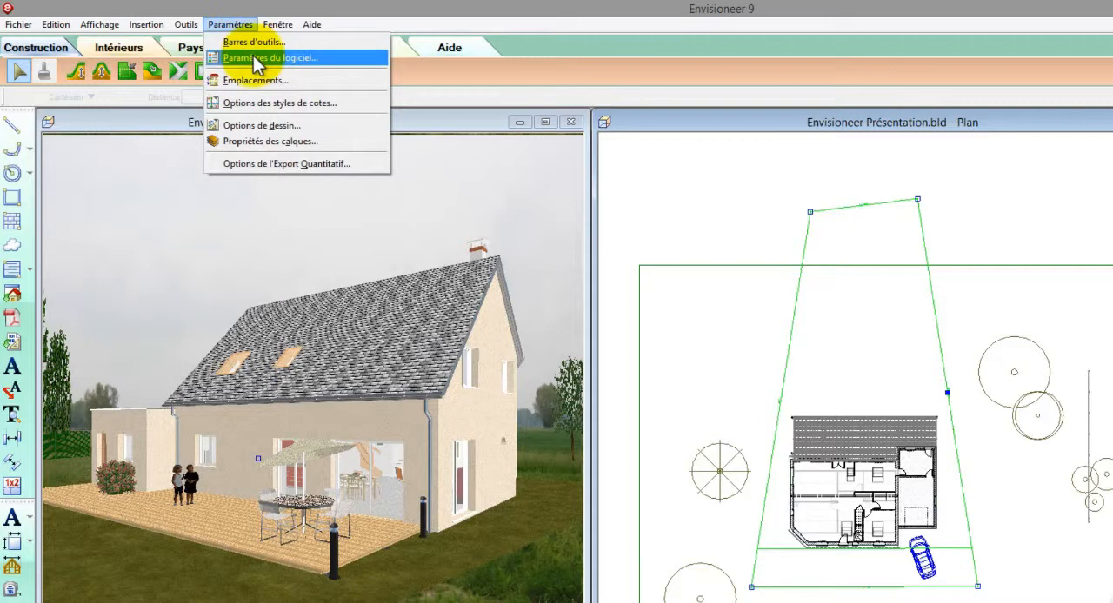
click(258, 58)
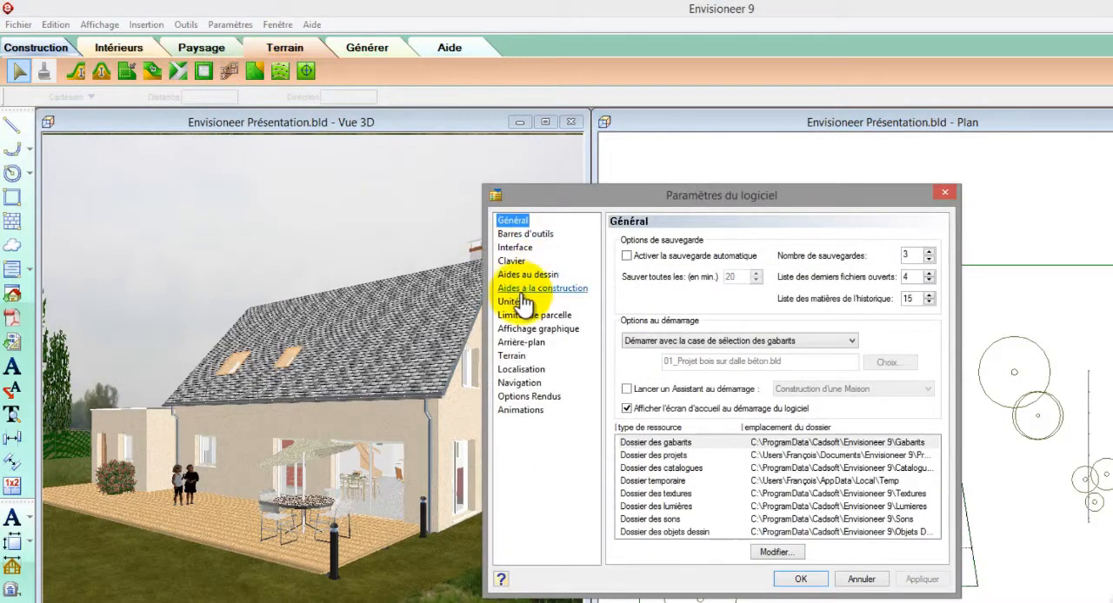
click(513, 355)
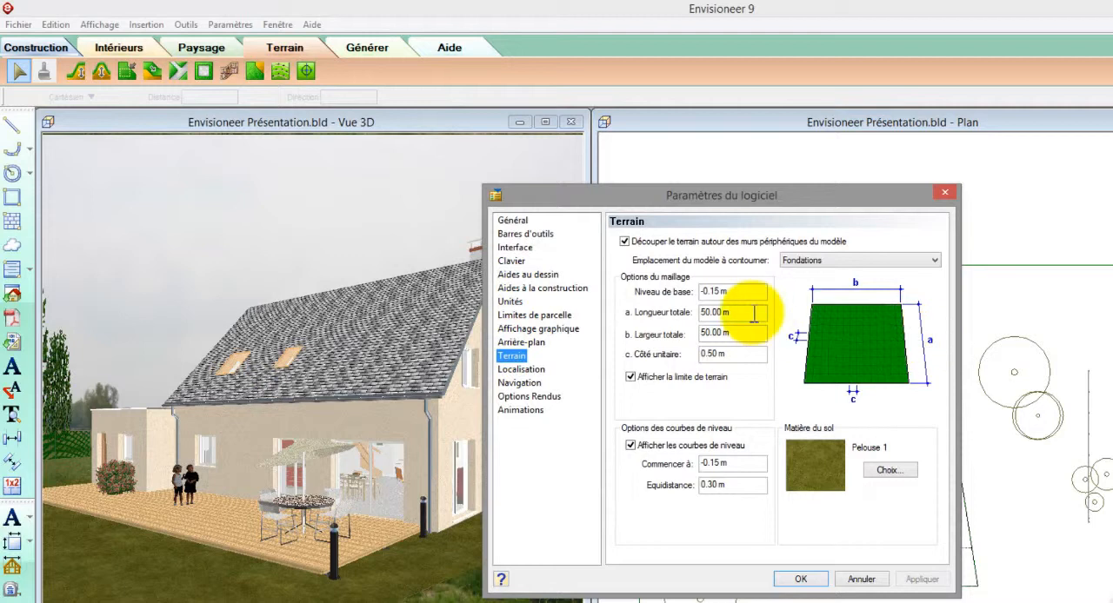
drag(755, 313, 676, 315)
text(8)
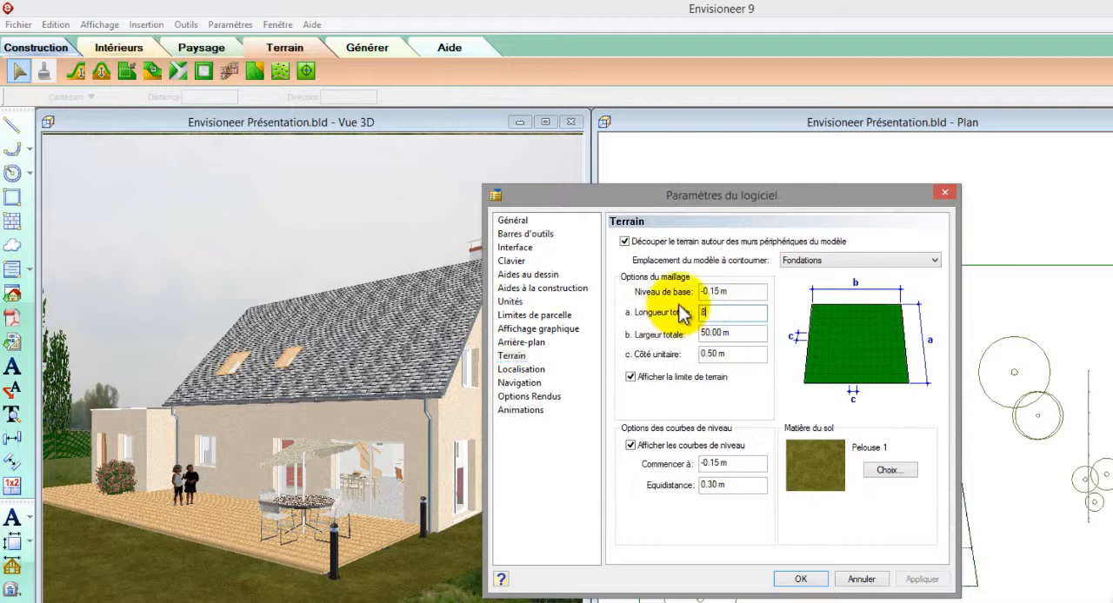
text(0)
click(801, 578)
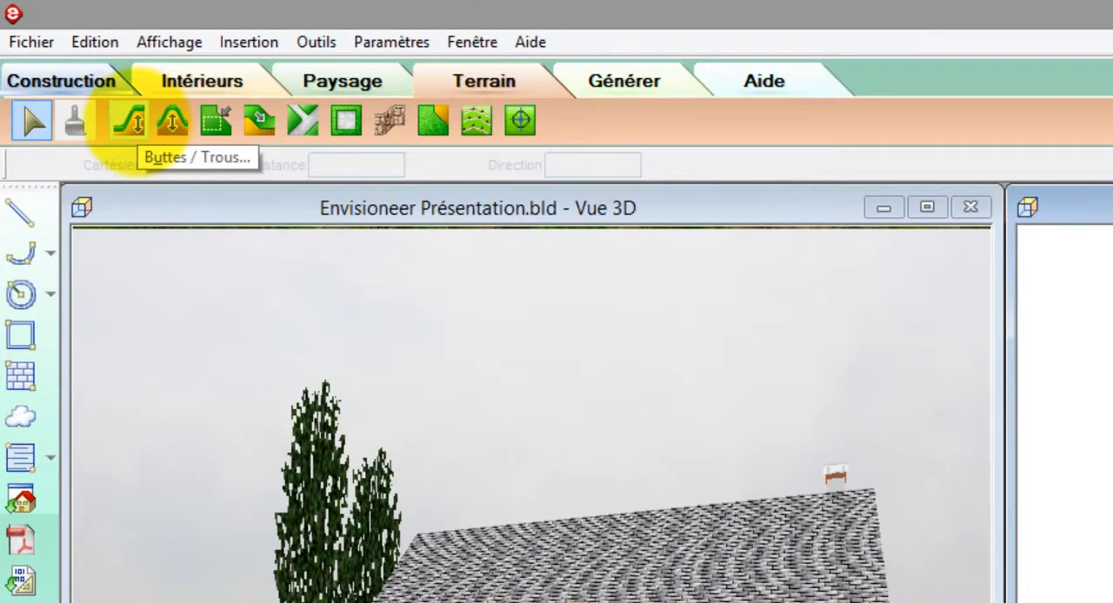
Place a 0.5 m high mound with a slightly more spread-out profile on the lawn behind the house
click(131, 121)
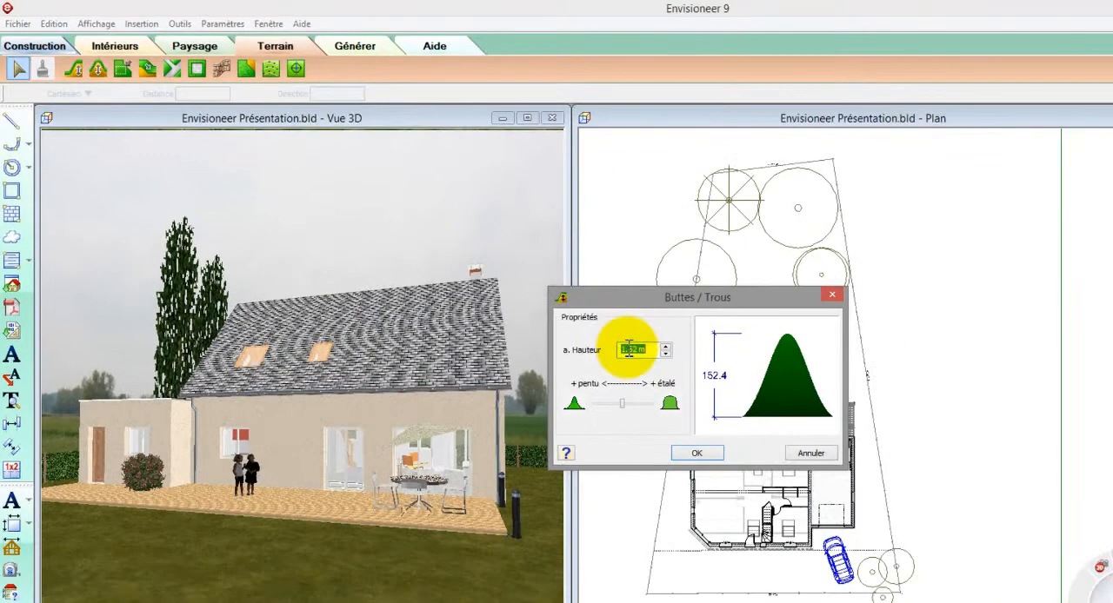
text(0.5)
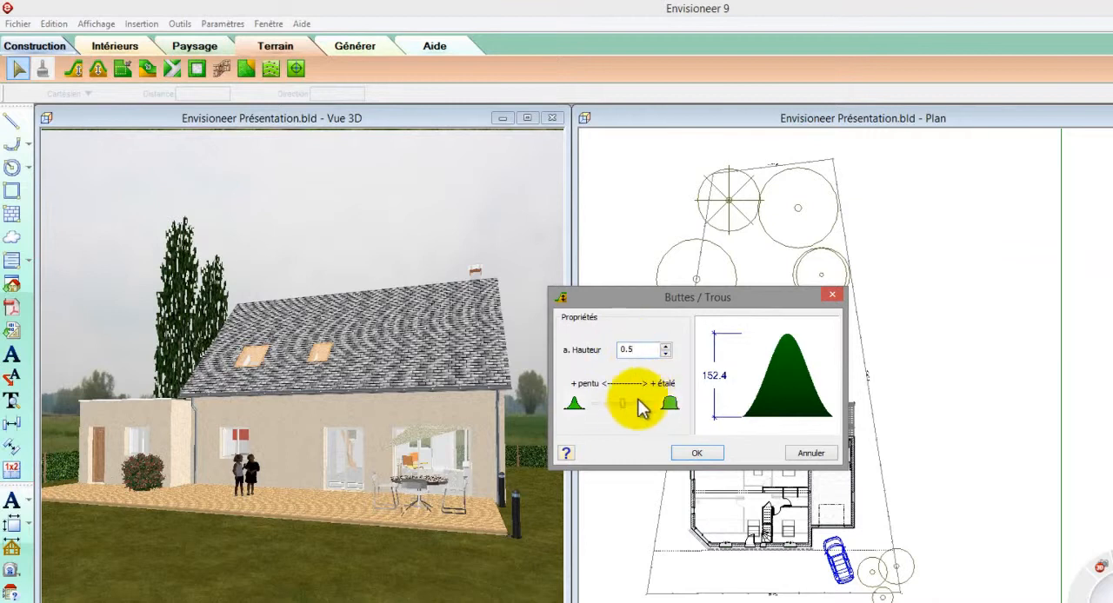
drag(623, 405, 630, 405)
click(693, 454)
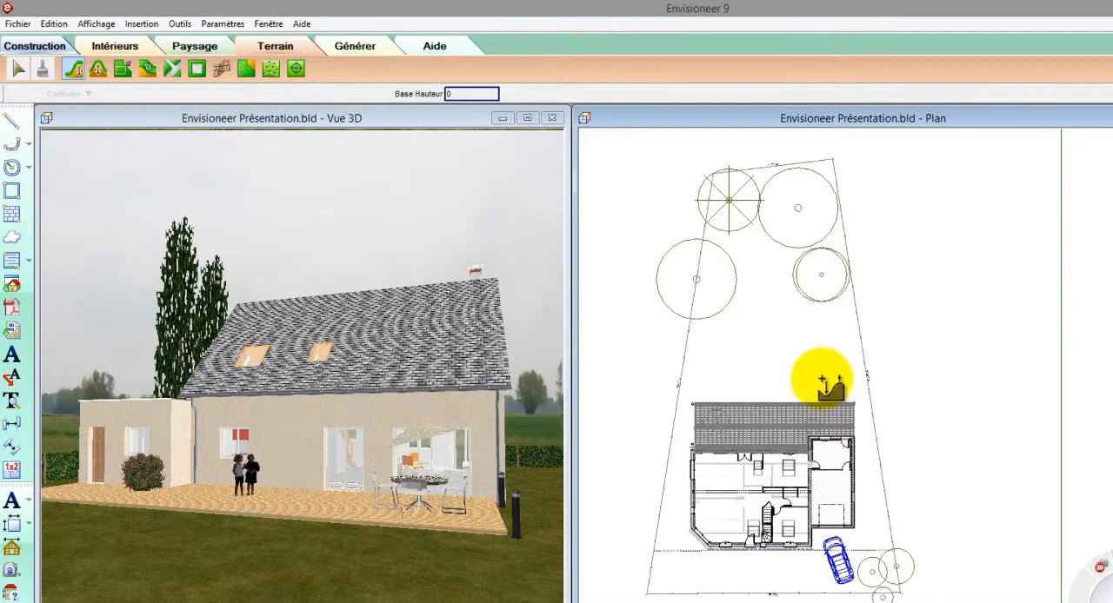
click(748, 366)
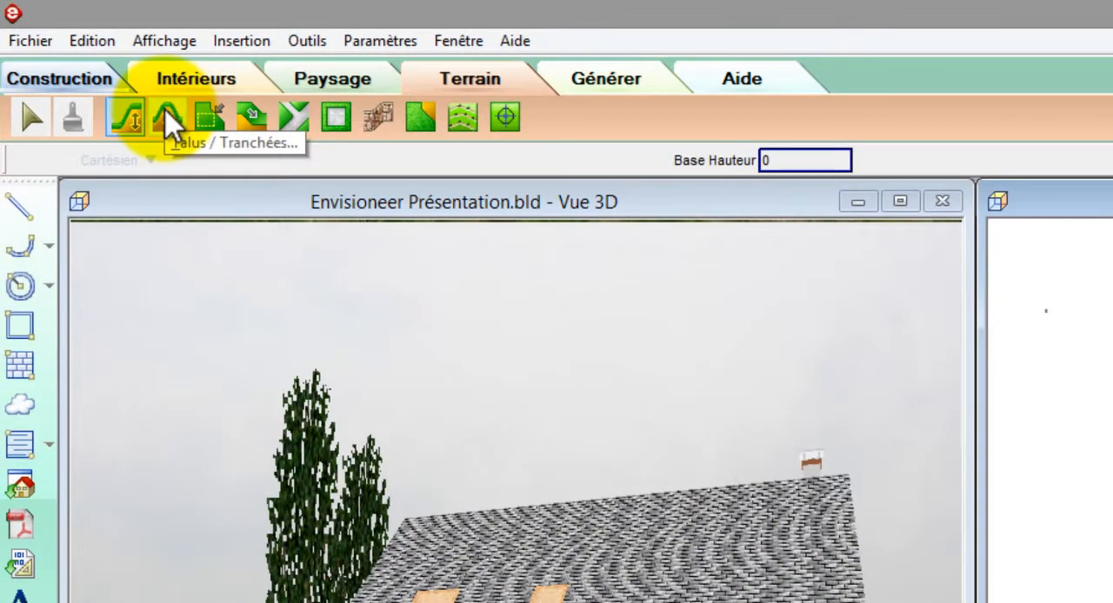
Add a trench with a height of -0.40 m and the most spread-out profile behind the house, beside the mound
click(172, 122)
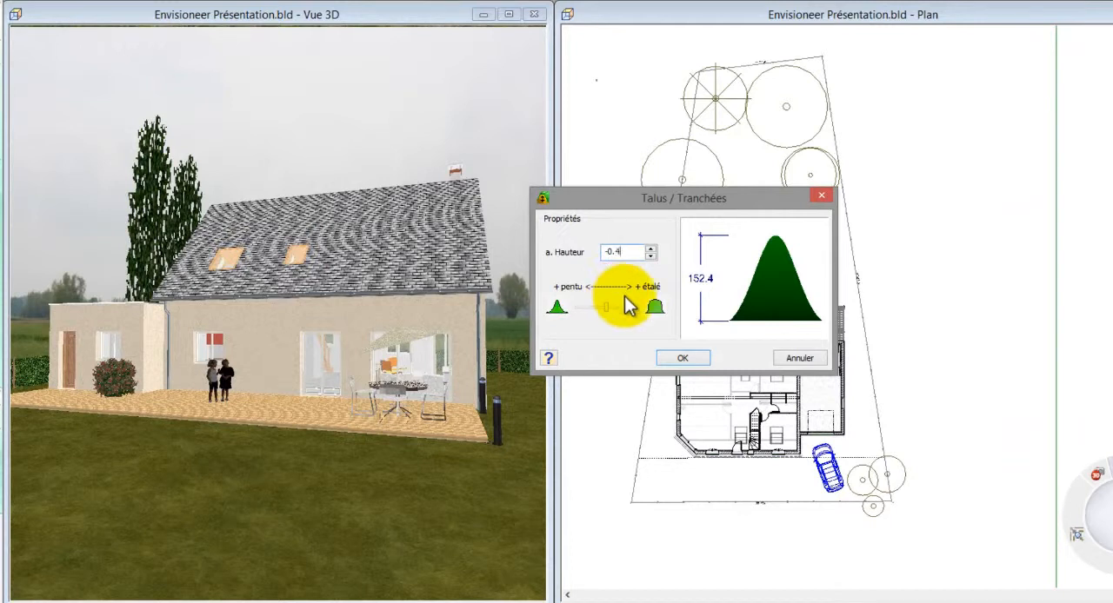
drag(608, 307, 633, 307)
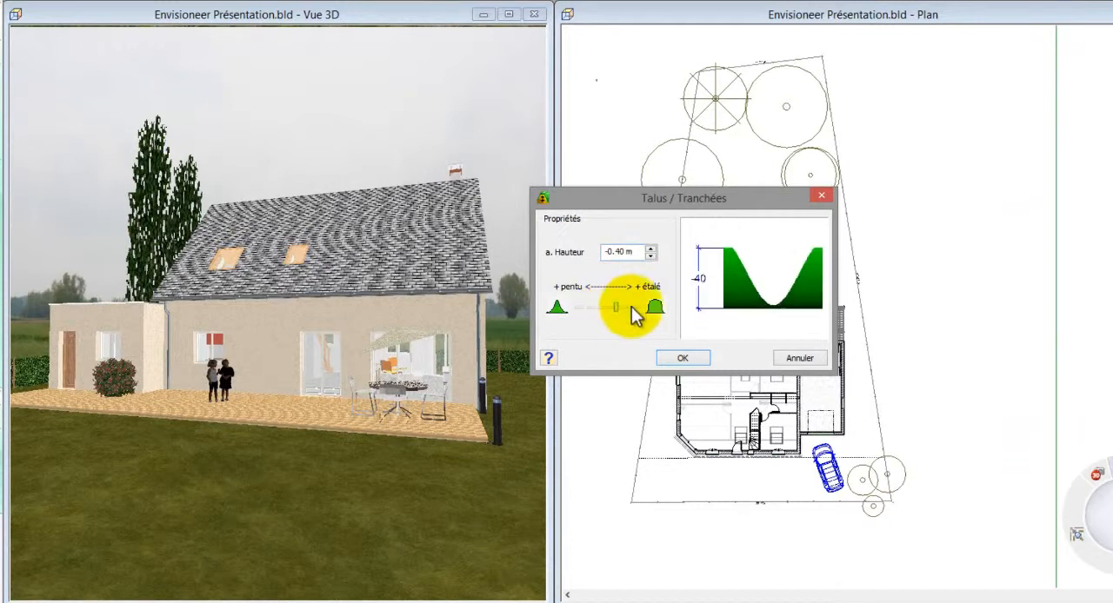
click(683, 358)
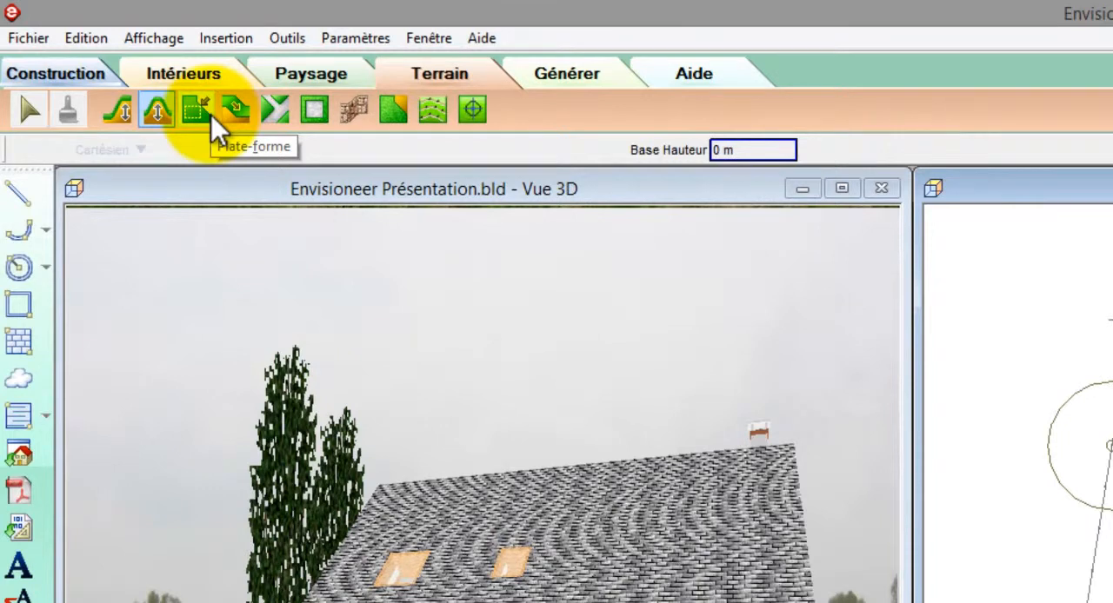
Draw a five-cornered terrain platform 0.50 m high with a more spread-out edge between the trees behind the house
click(211, 115)
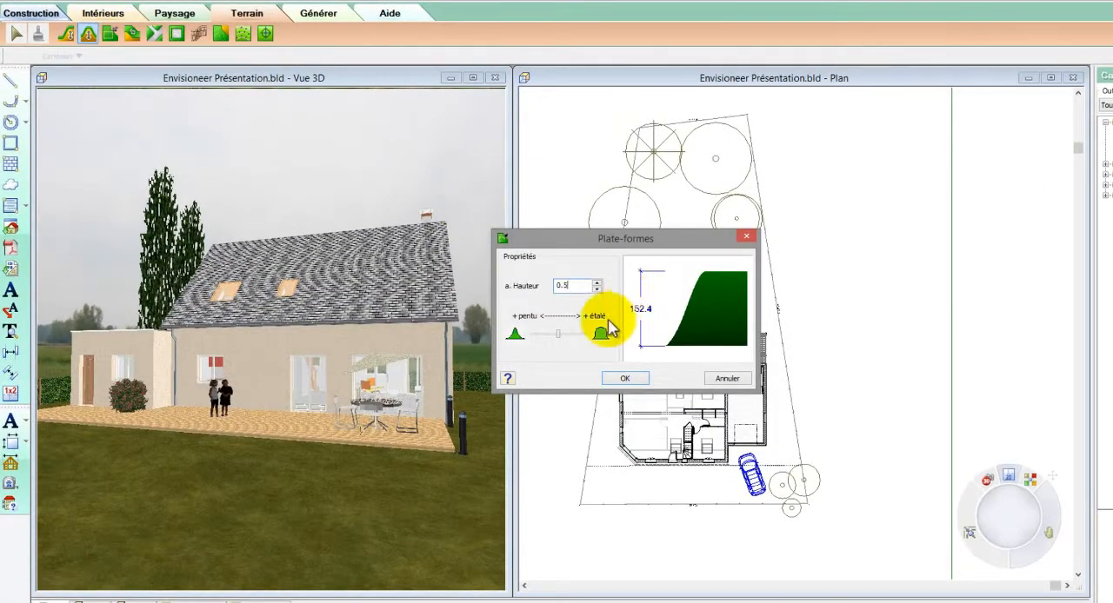
drag(559, 334, 577, 344)
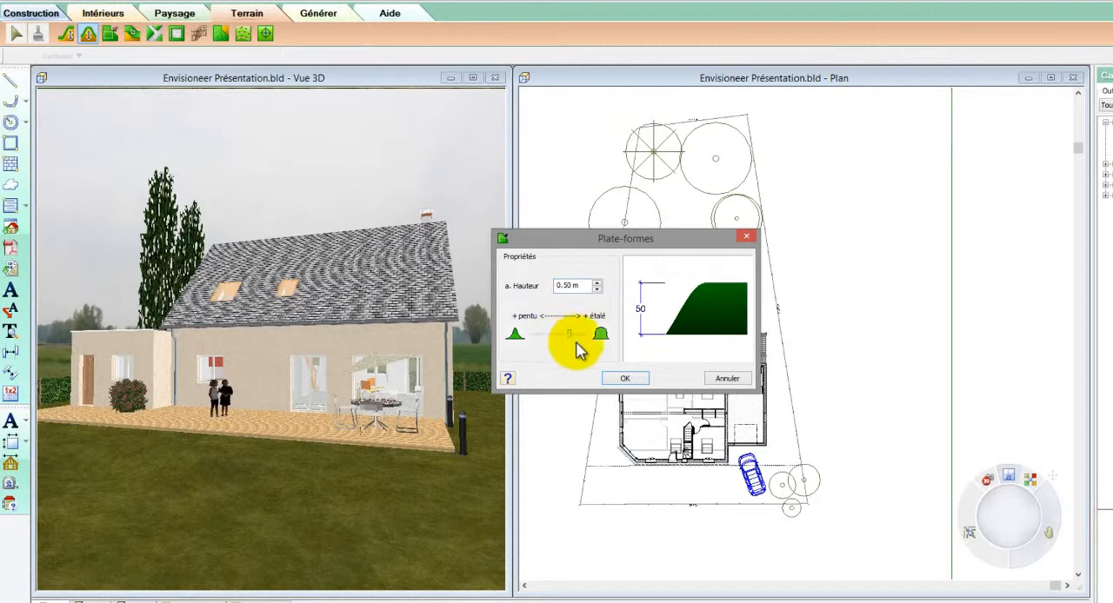
click(623, 378)
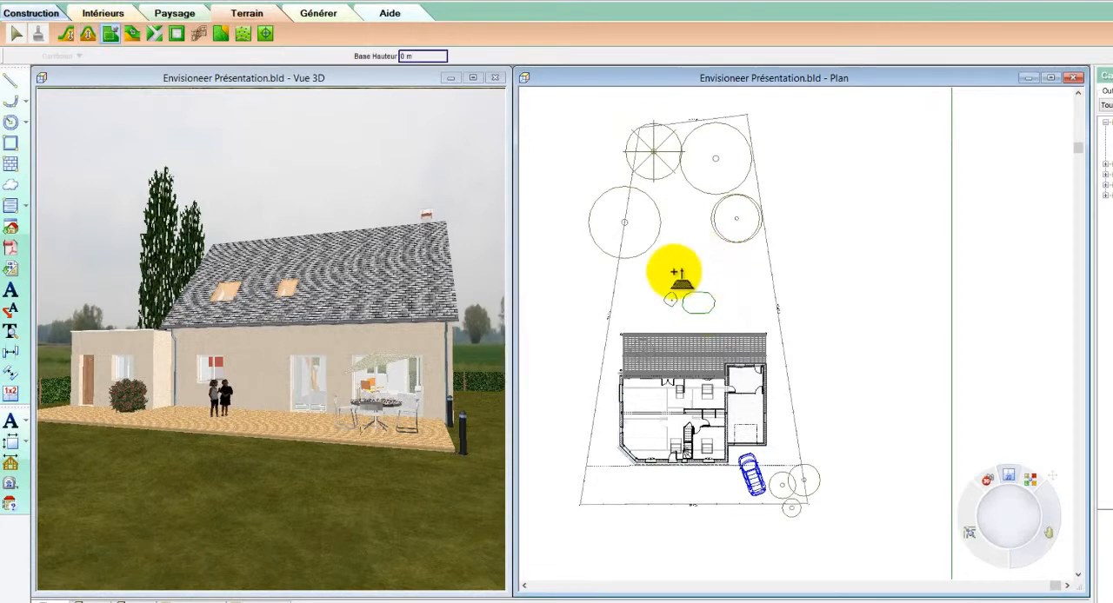
click(675, 272)
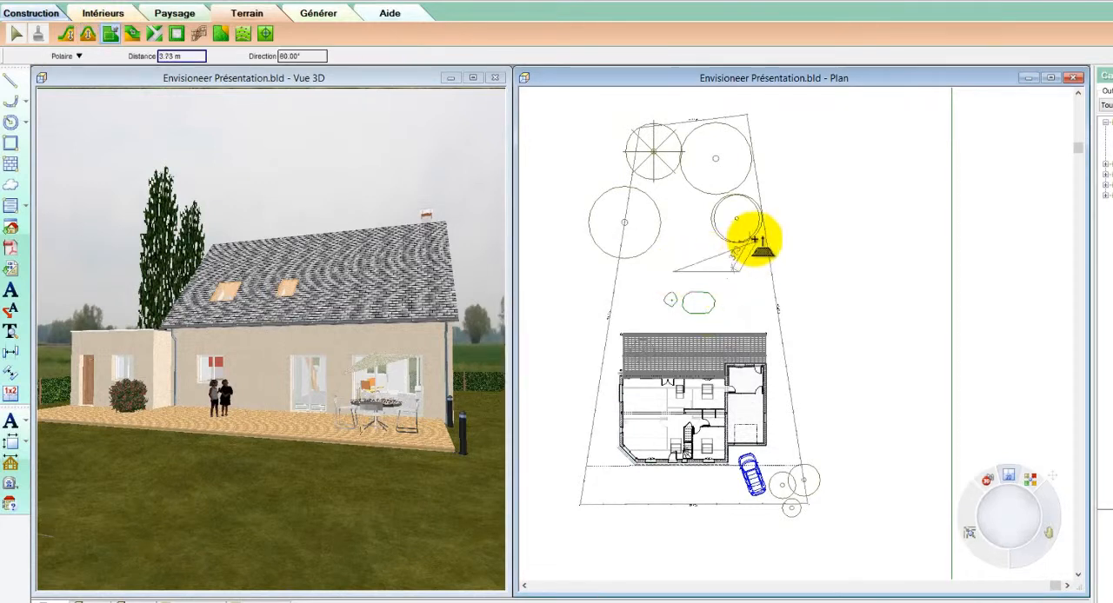
click(757, 241)
click(734, 197)
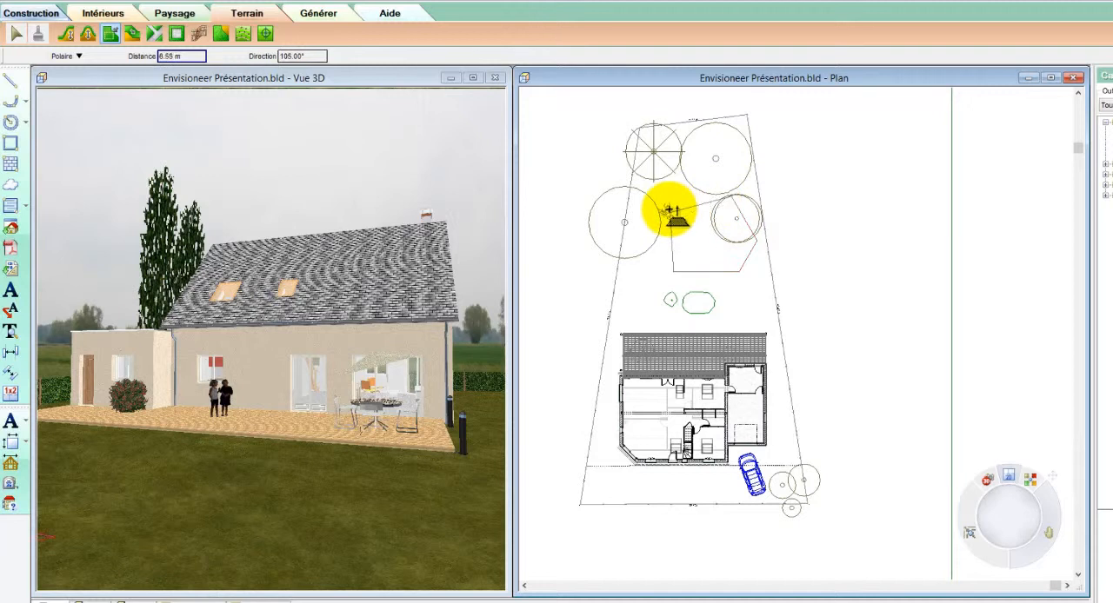
right_click(674, 216)
click(680, 219)
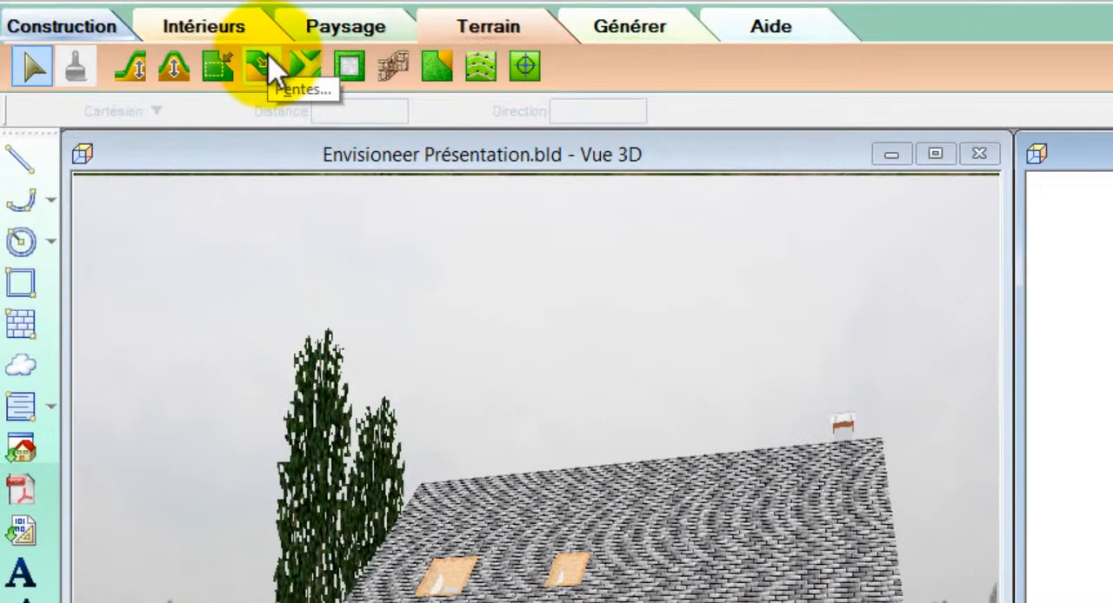
Create a terrain slope with a height of -0.3 m along the house's side wall towards the front of the parcel
click(264, 66)
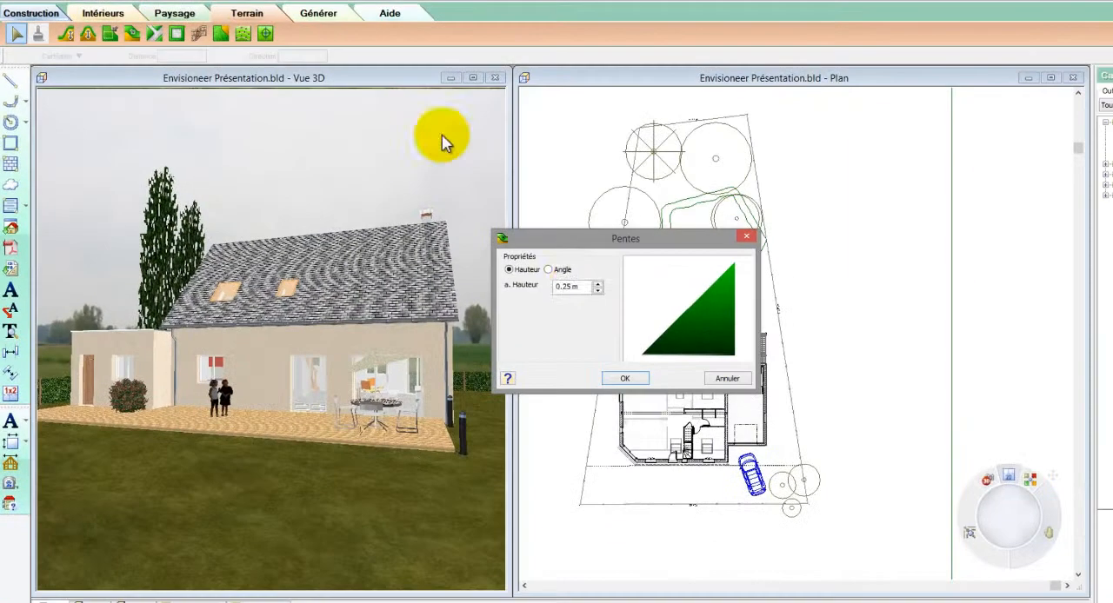
drag(576, 289, 532, 290)
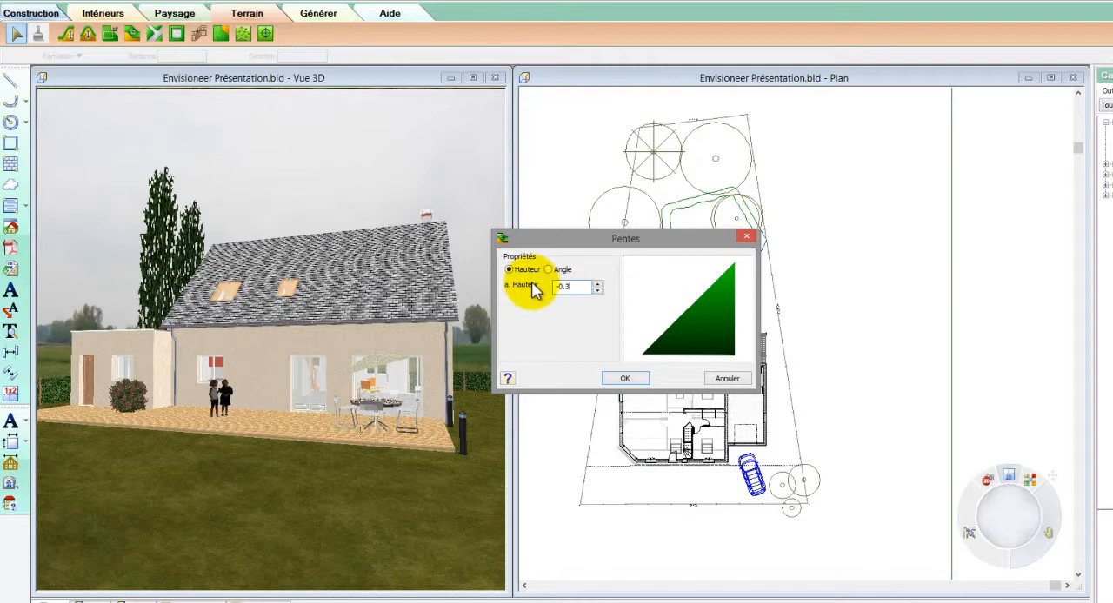
click(628, 381)
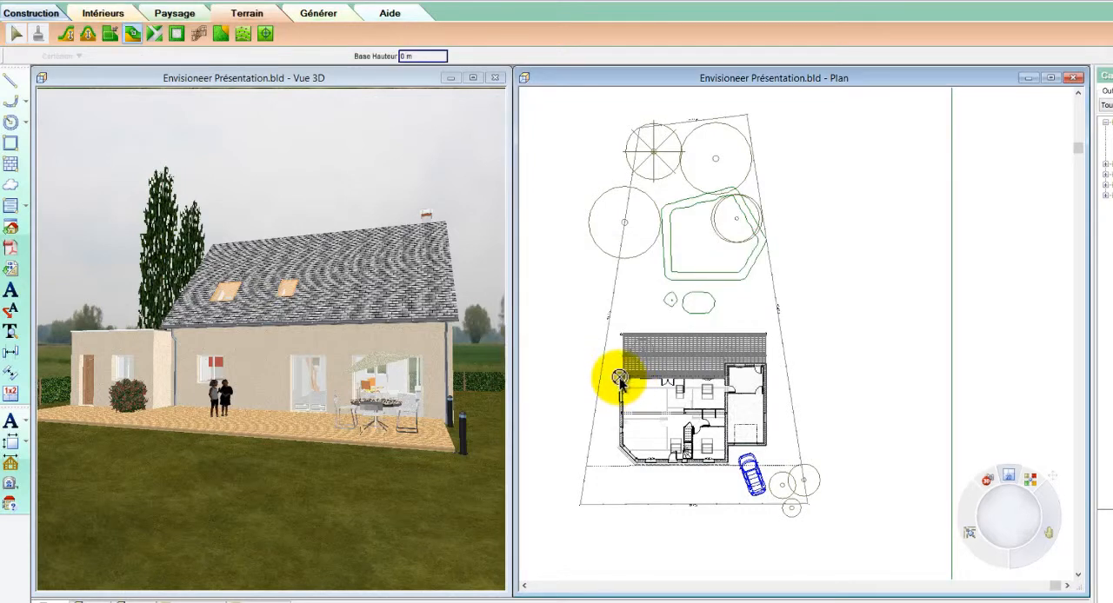
click(620, 379)
click(620, 449)
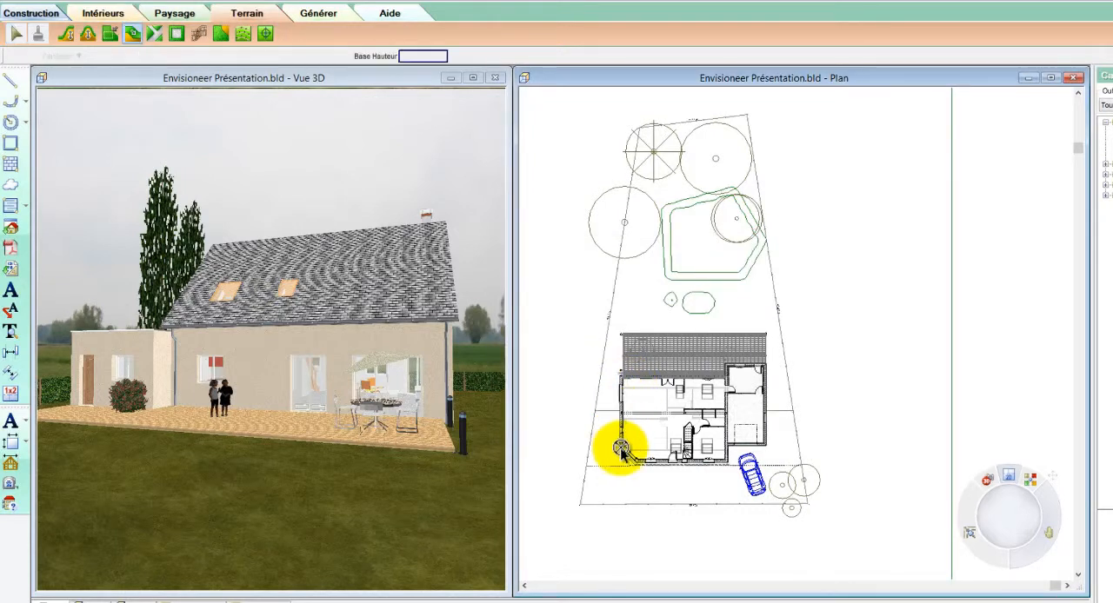
right_click(621, 449)
click(632, 456)
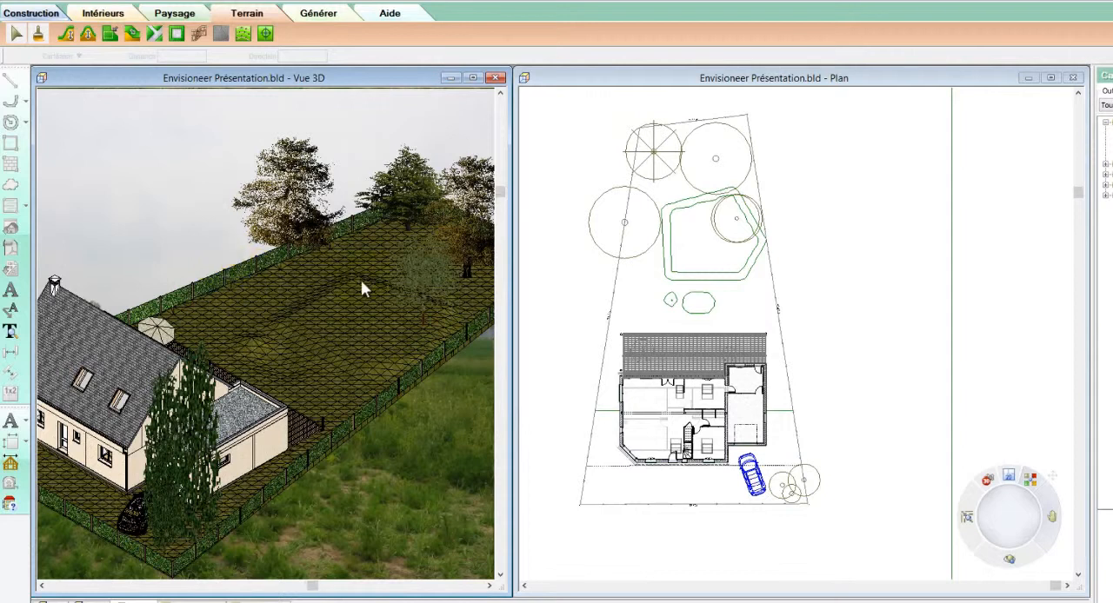
Move the tree on the platform slightly closer to the house in the 3D view
click(429, 289)
drag(423, 284, 409, 330)
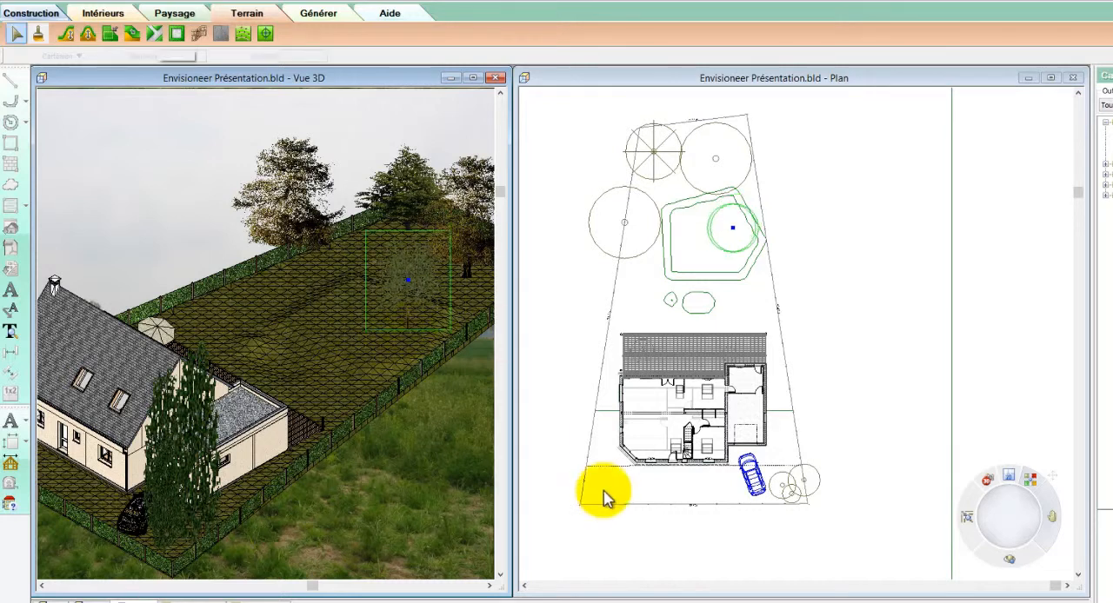
Split the hedge fence along the front boundary near the parked car with the Coupure command
click(126, 546)
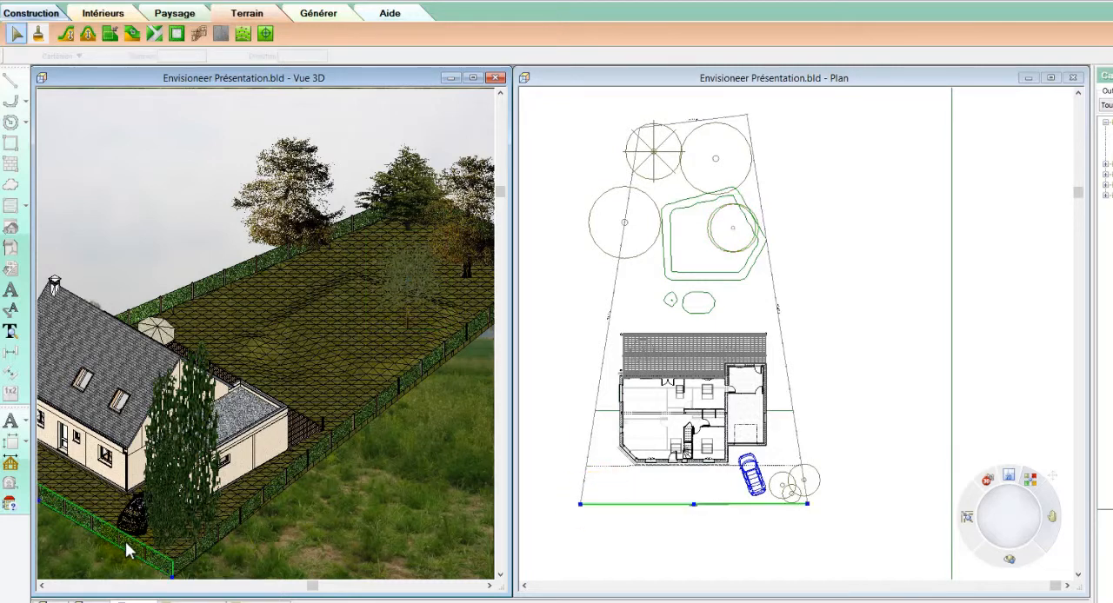
right_click(126, 542)
click(143, 514)
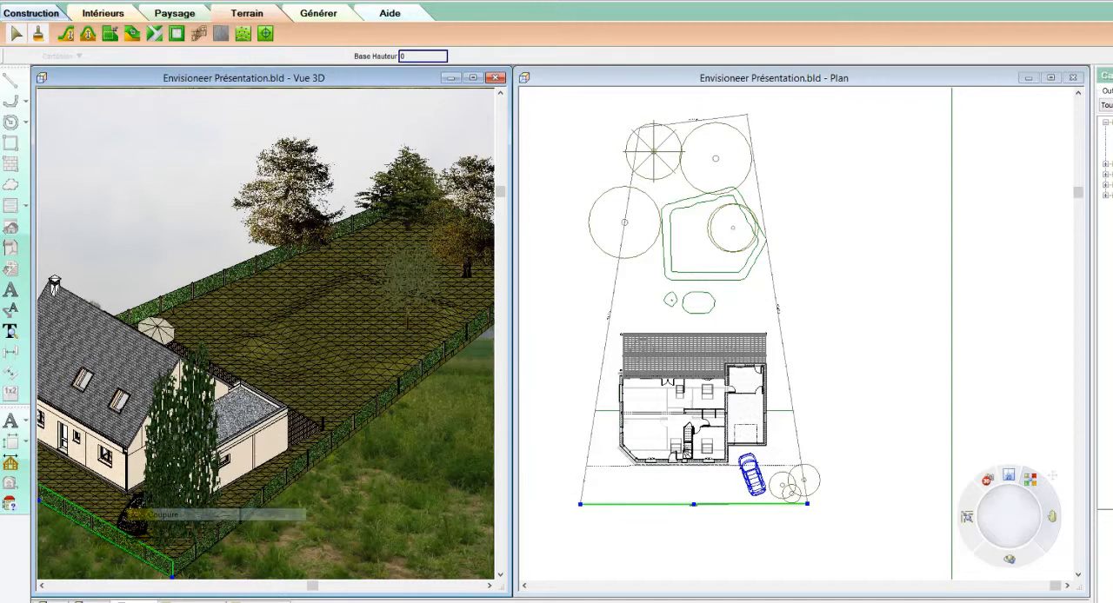
click(118, 541)
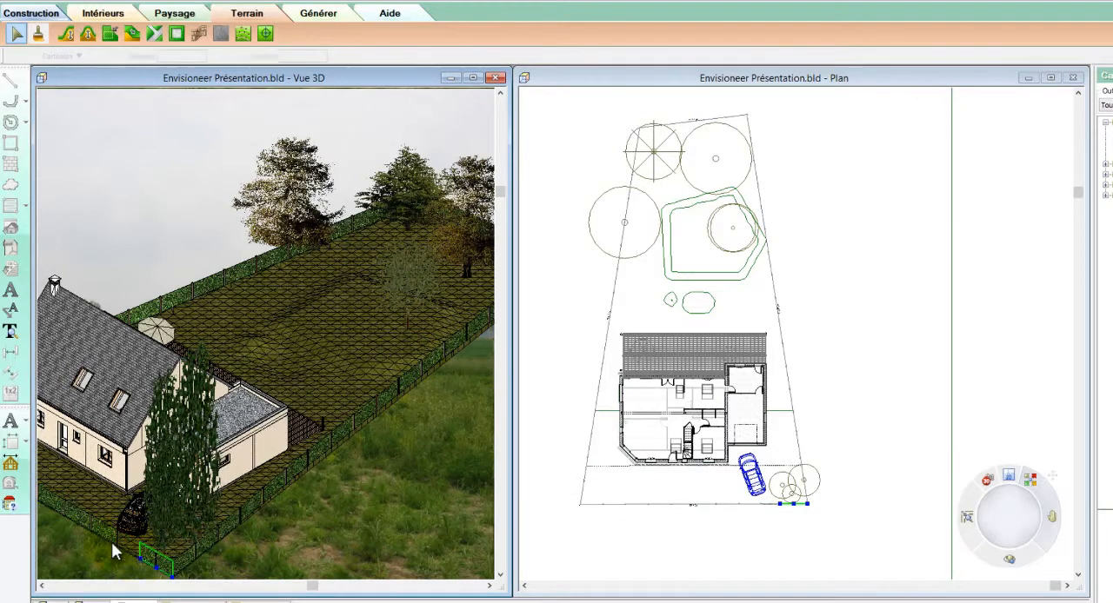
click(111, 542)
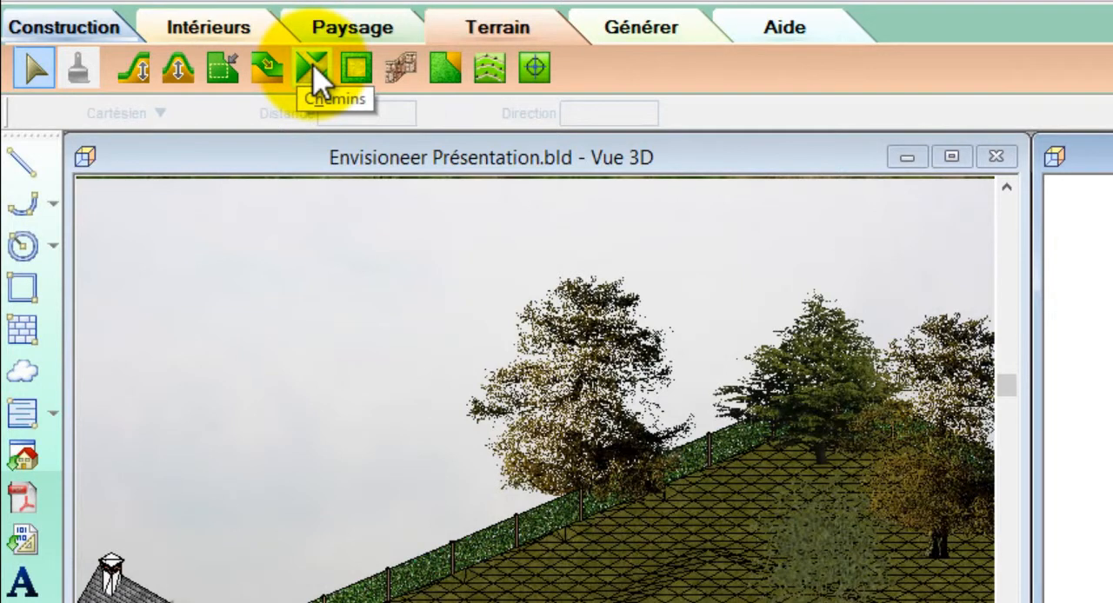
Draw a 250 cm wide poured path (Chemin coulé) about 6.2 m long from the garage front to the front parcel boundary
click(315, 74)
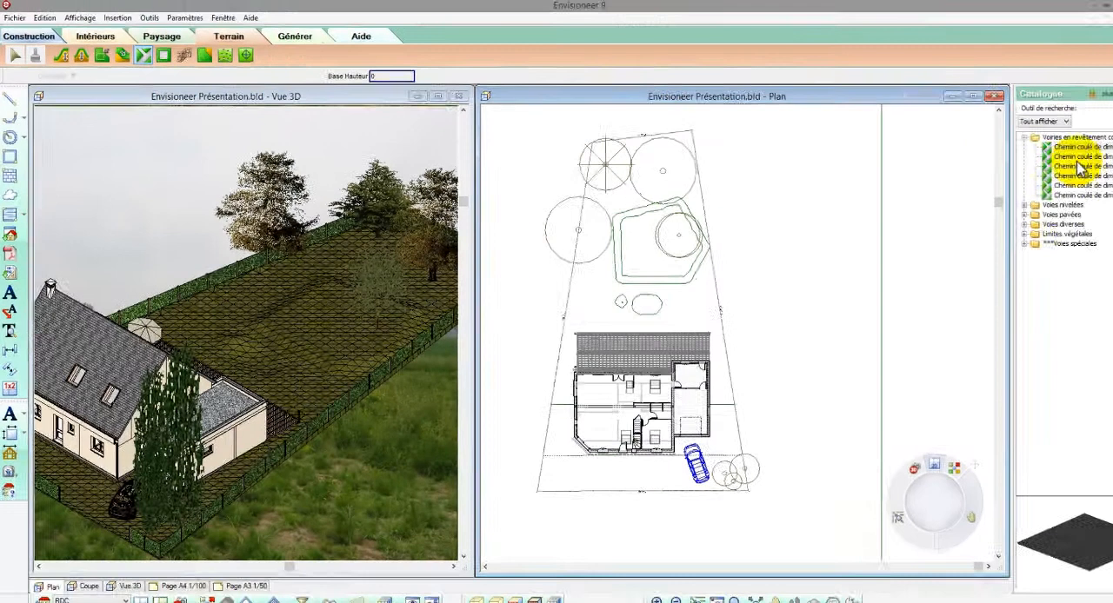
click(1077, 157)
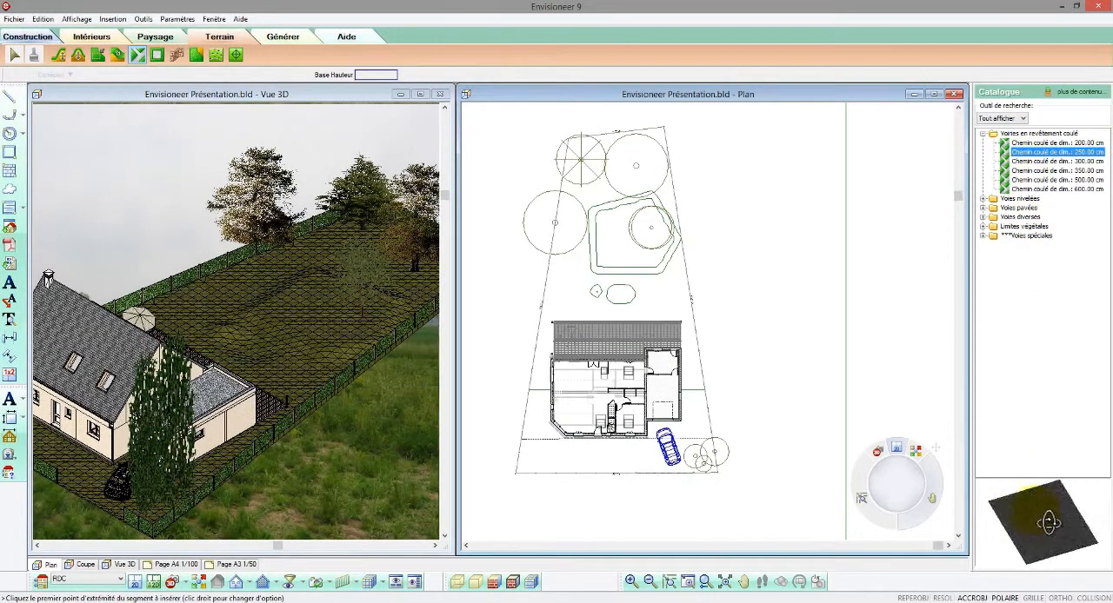
mouse_move(1035, 513)
mouse_down()
mouse_move(1044, 510)
mouse_move(1034, 507)
mouse_up()
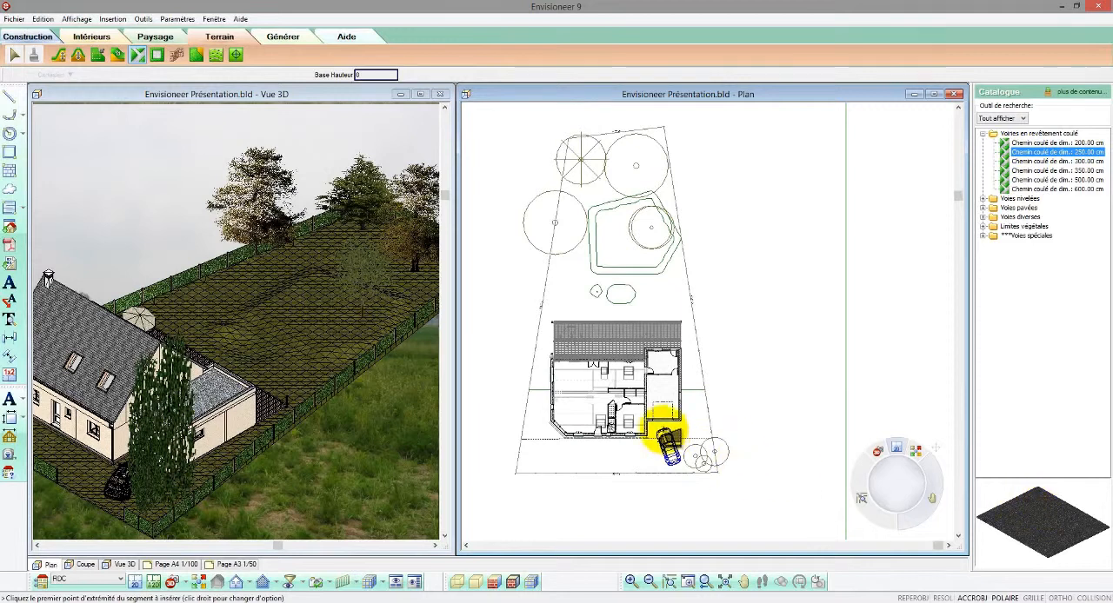
click(663, 435)
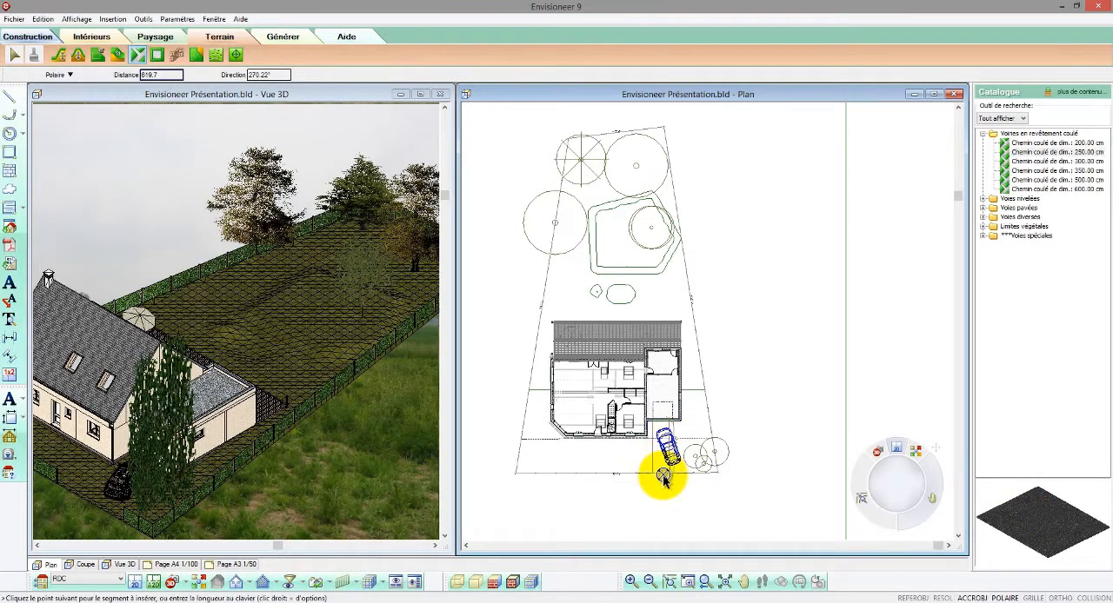
click(673, 484)
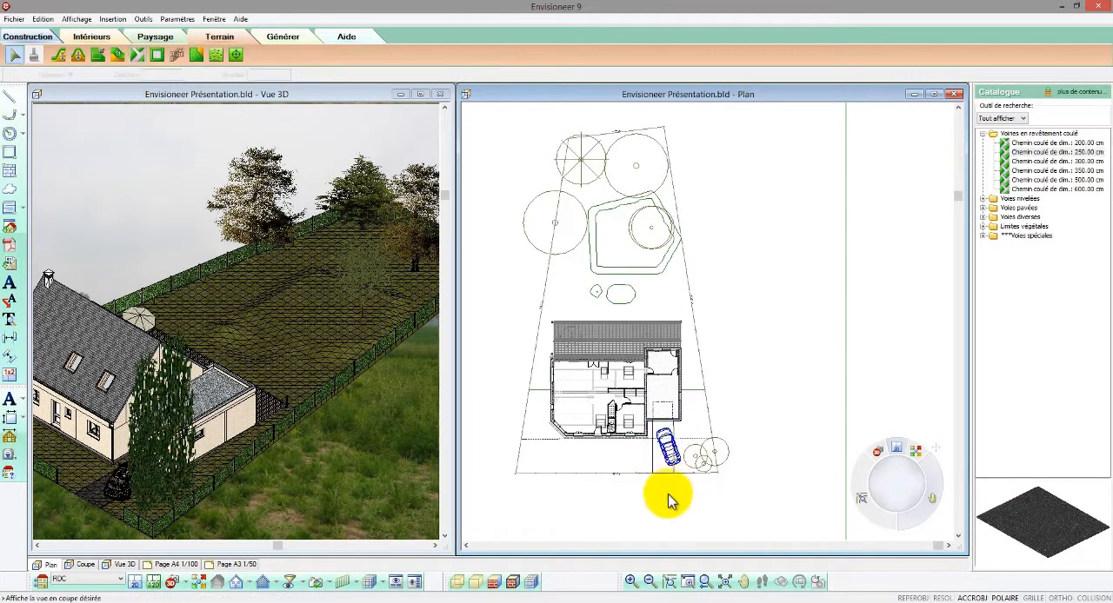
Move the parked car slightly over the poured path in front of the garage, working in the 3D view
click(354, 483)
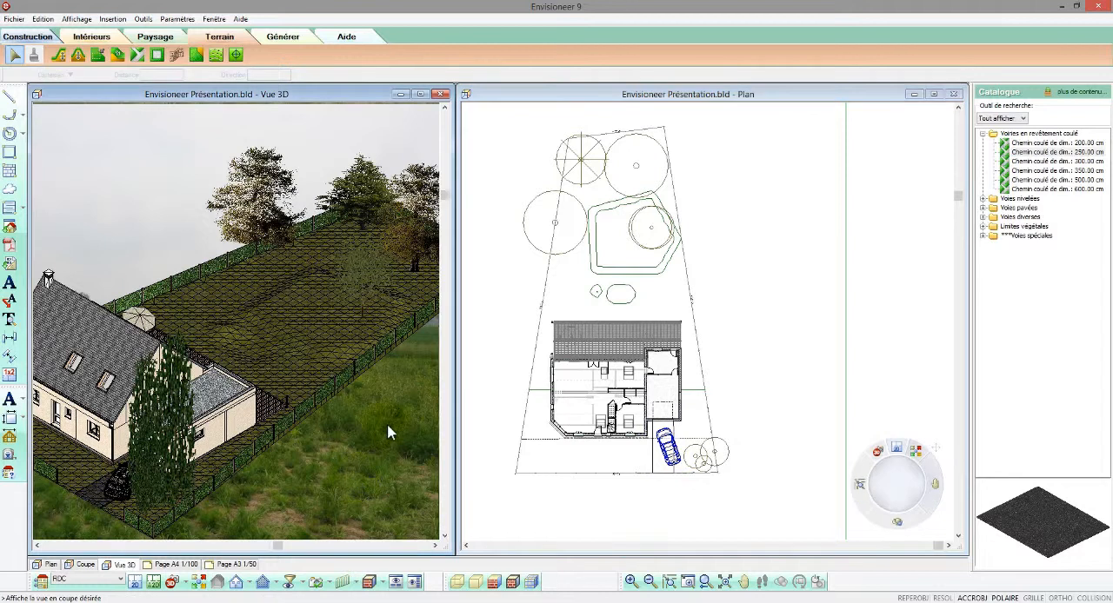
scroll(104, 496, up, 3)
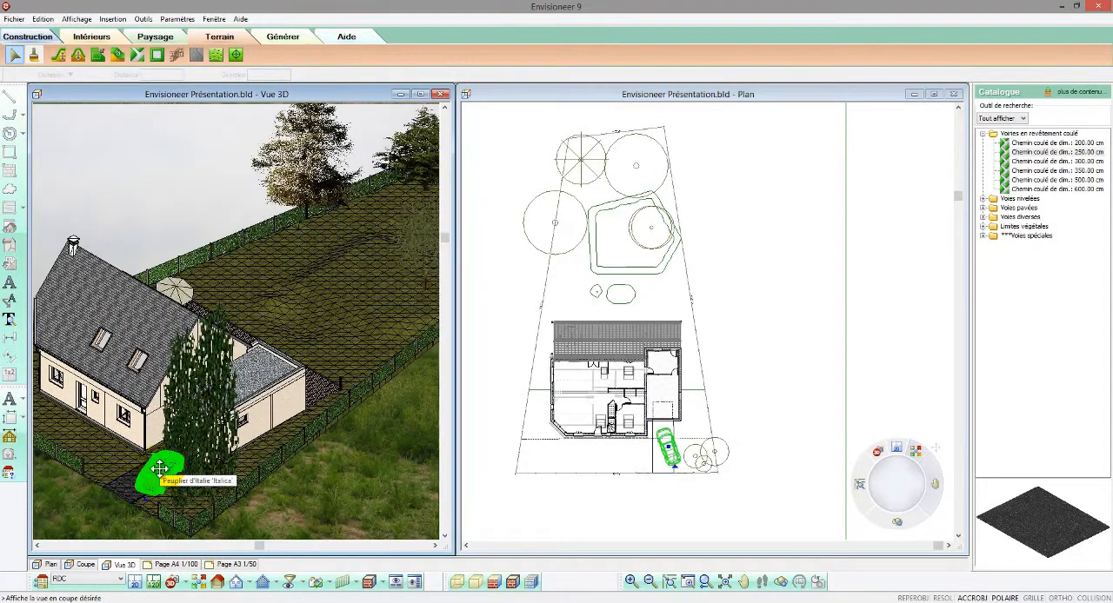
drag(160, 468, 155, 470)
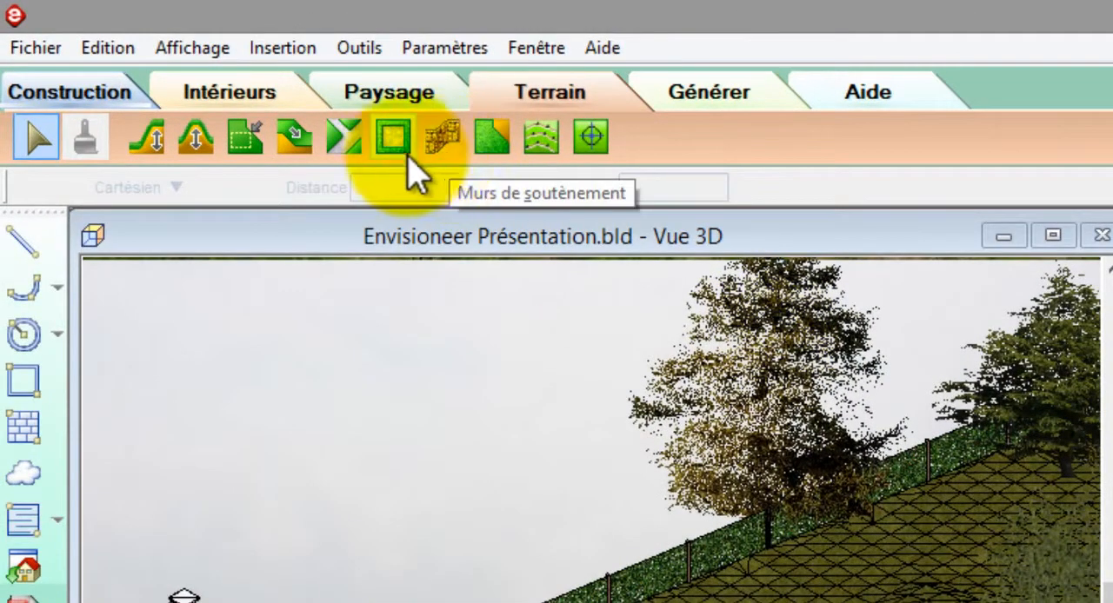
Draw a Terre végétale surface over the polygonal platform at the rear, with its house-facing edge about 8.8 m long
click(393, 136)
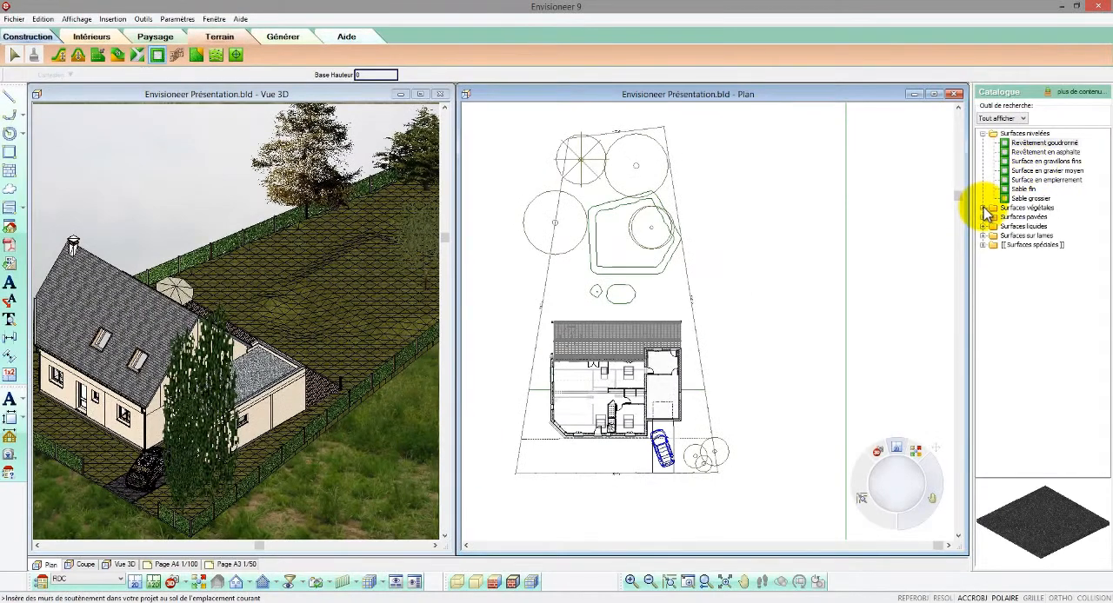
click(984, 208)
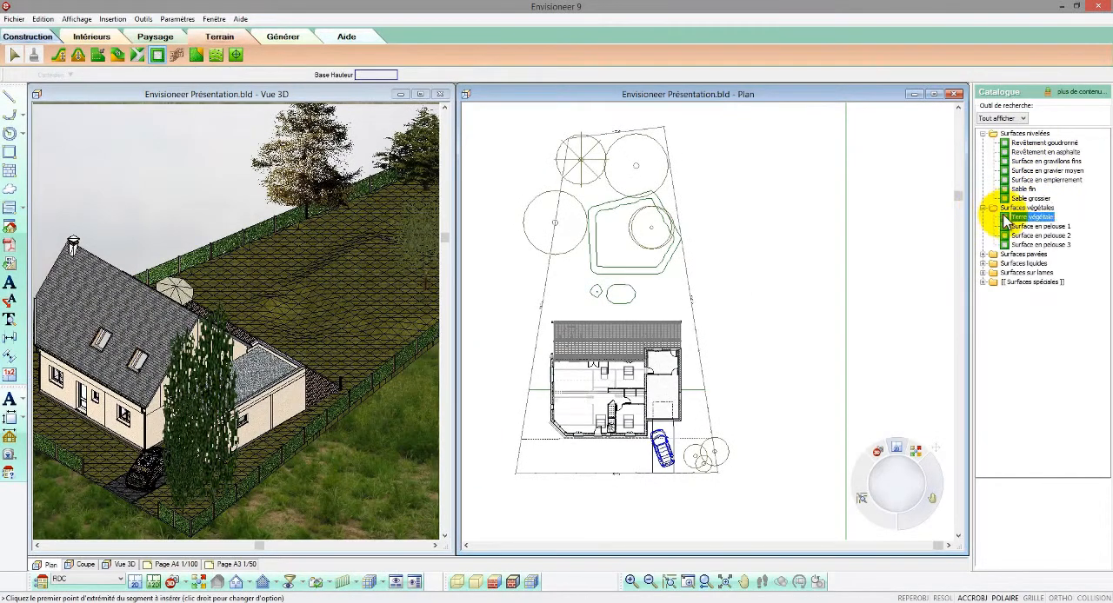
click(1009, 225)
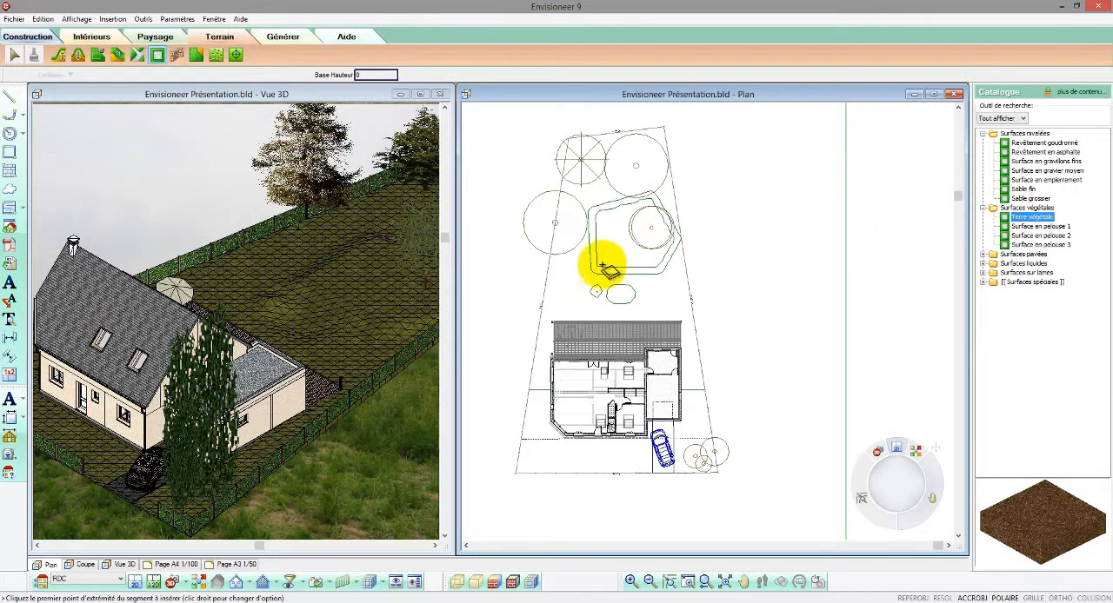
click(597, 269)
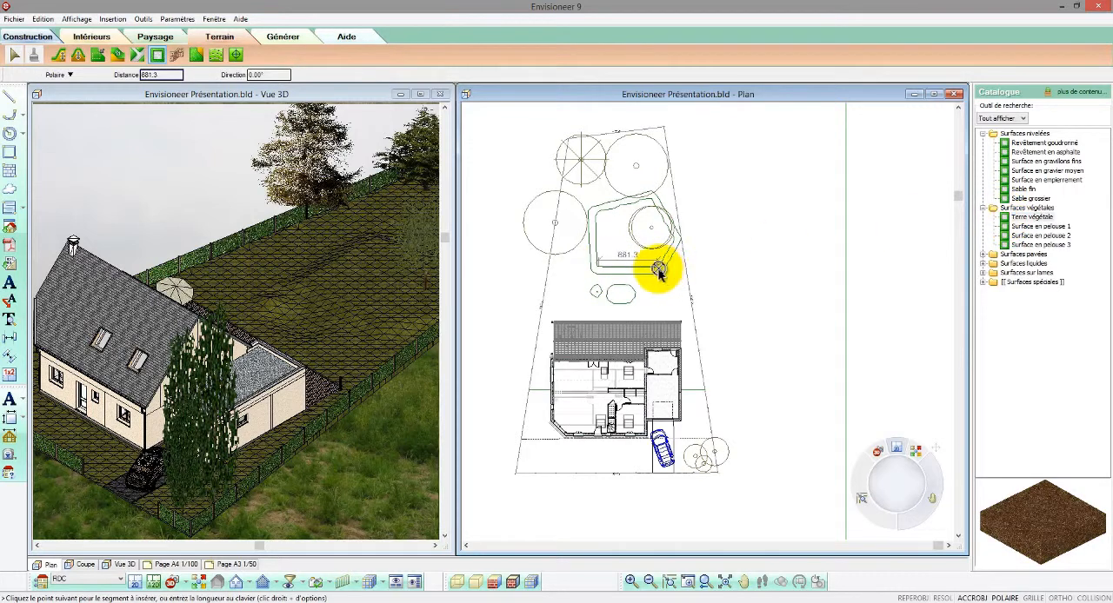
click(658, 271)
click(679, 249)
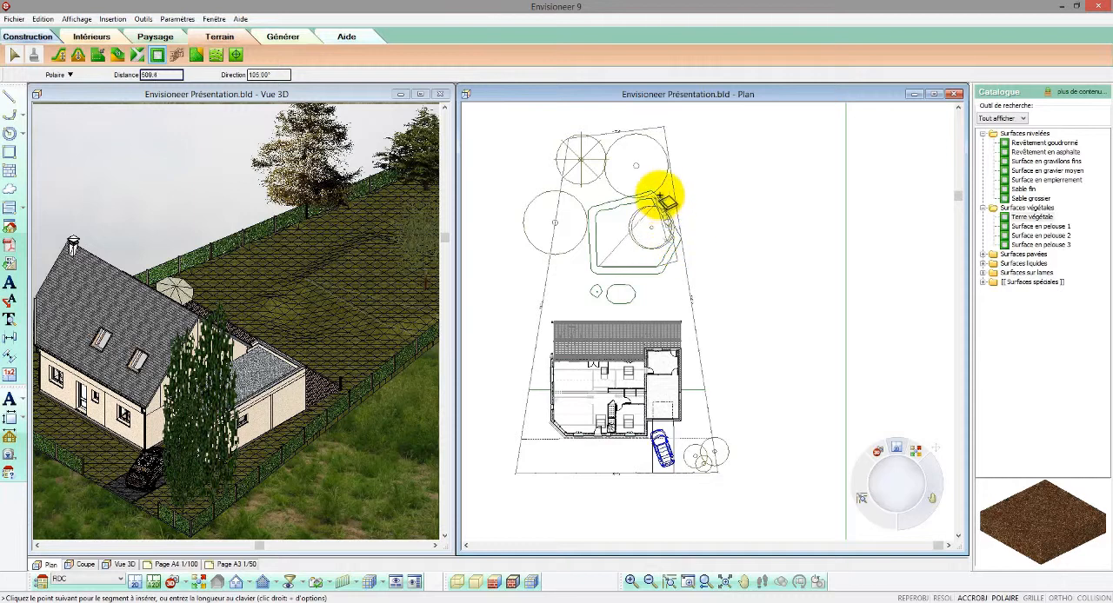
click(660, 193)
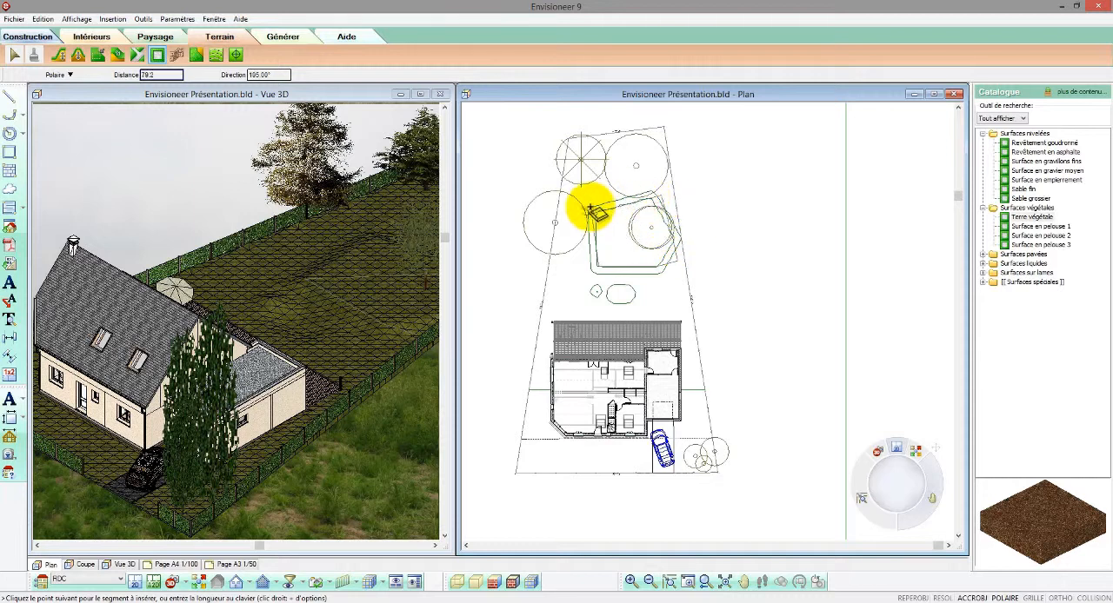
right_click(594, 213)
click(609, 218)
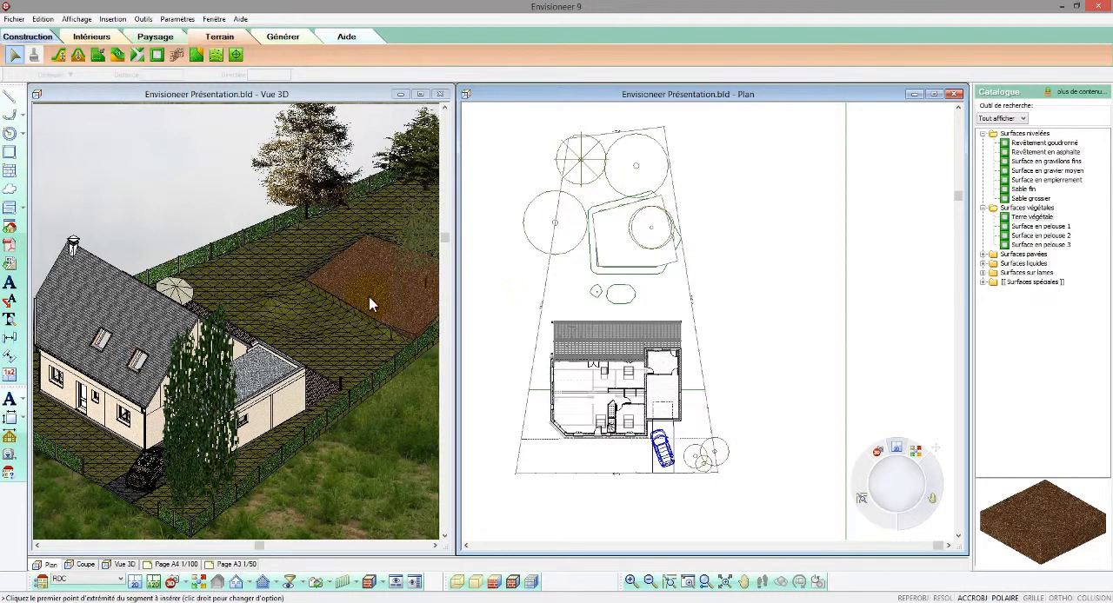
Enable the relief-following option (Epouser le relief) in the properties of the Terre végétale surface and deselect it
click(369, 303)
right_click(369, 301)
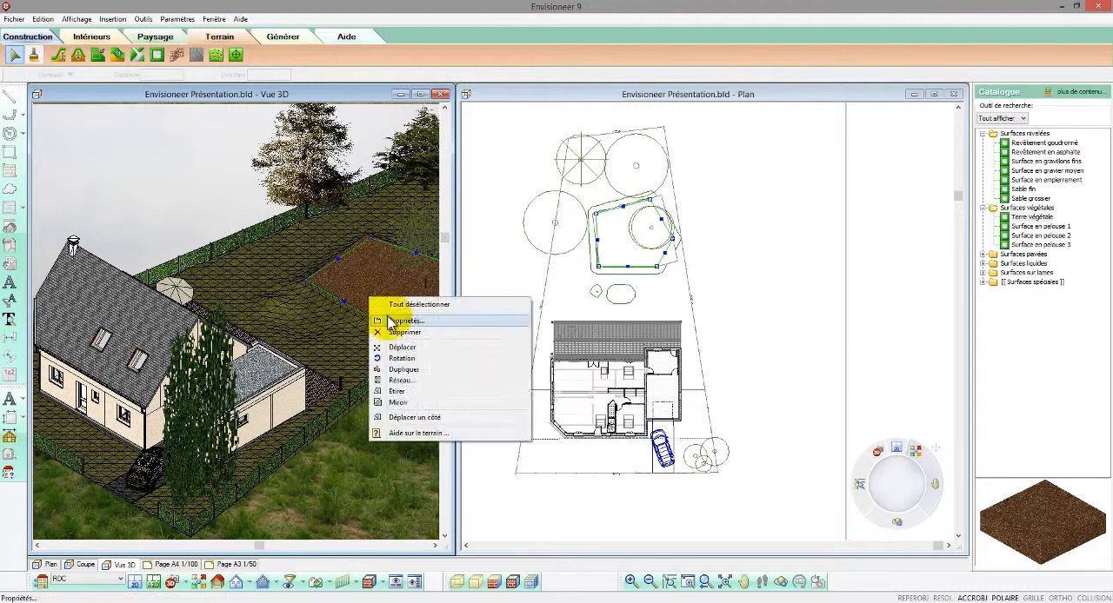
click(399, 321)
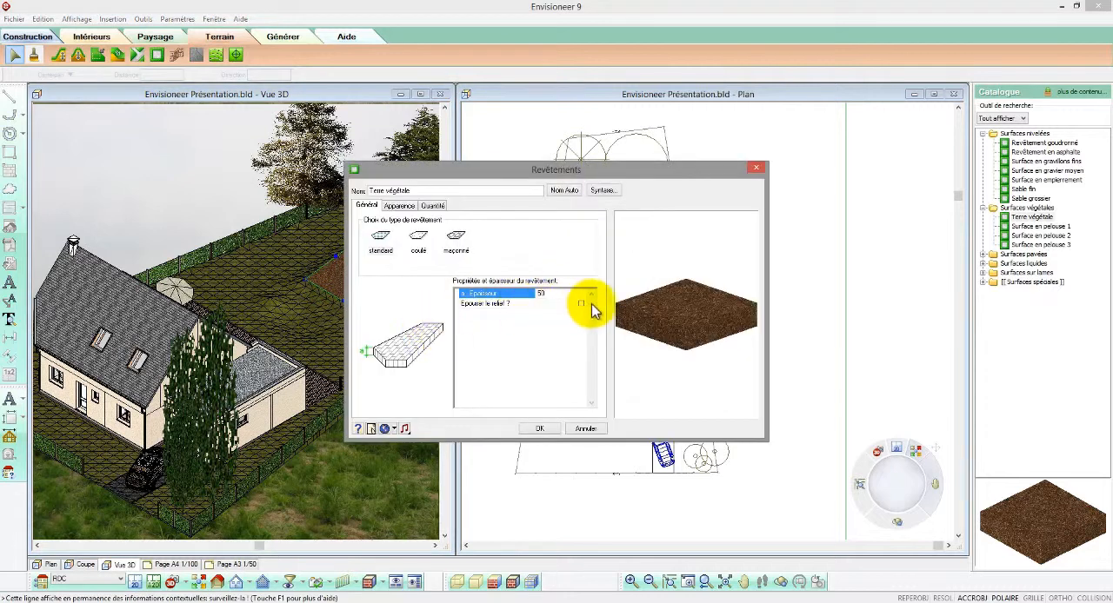
click(580, 303)
click(560, 296)
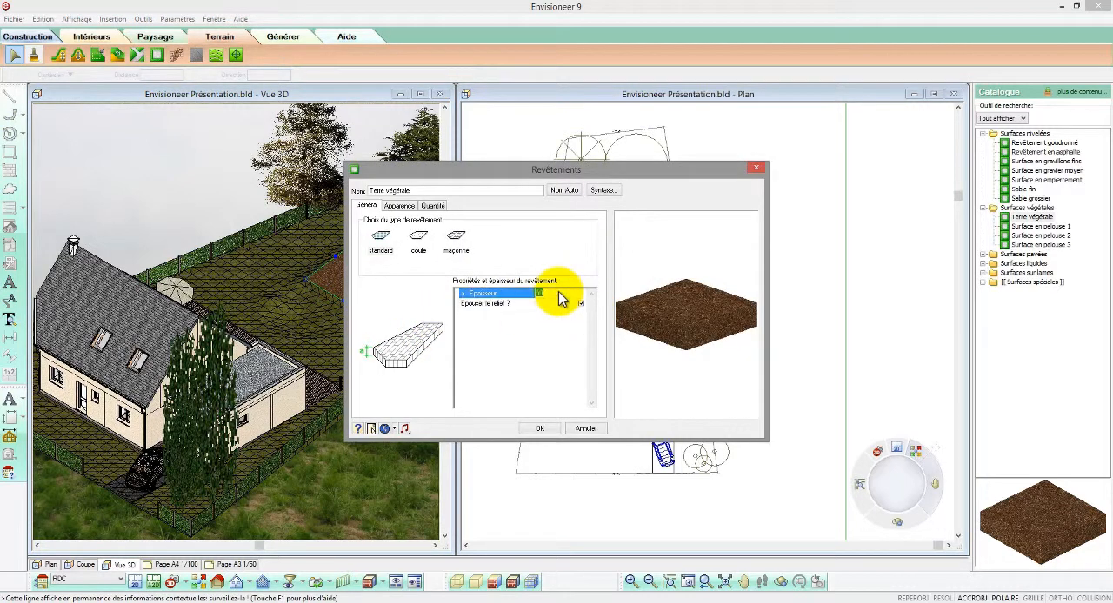
click(535, 430)
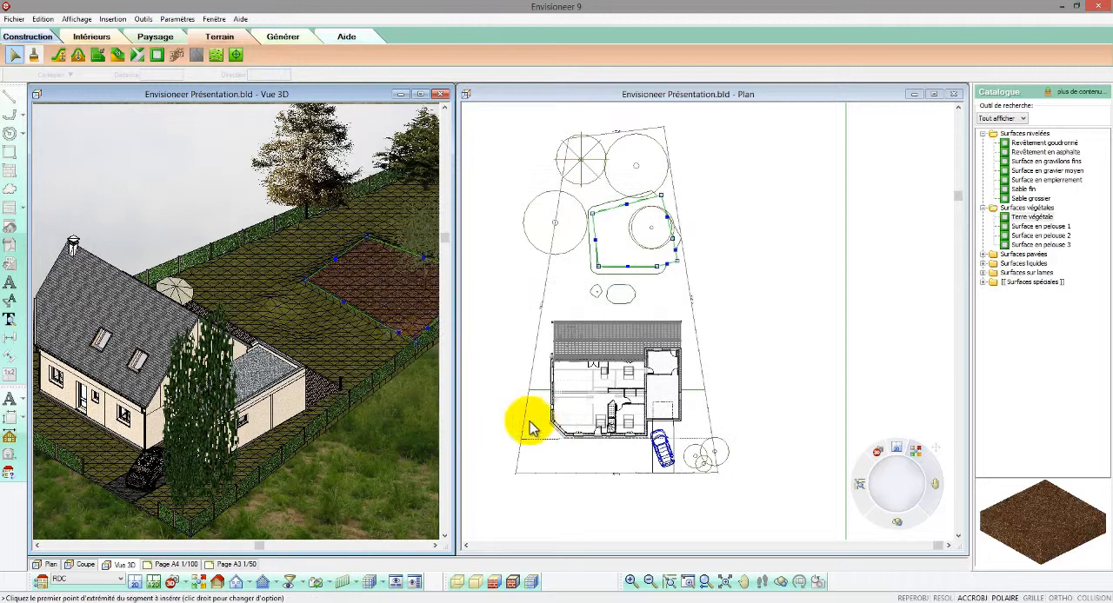
click(696, 322)
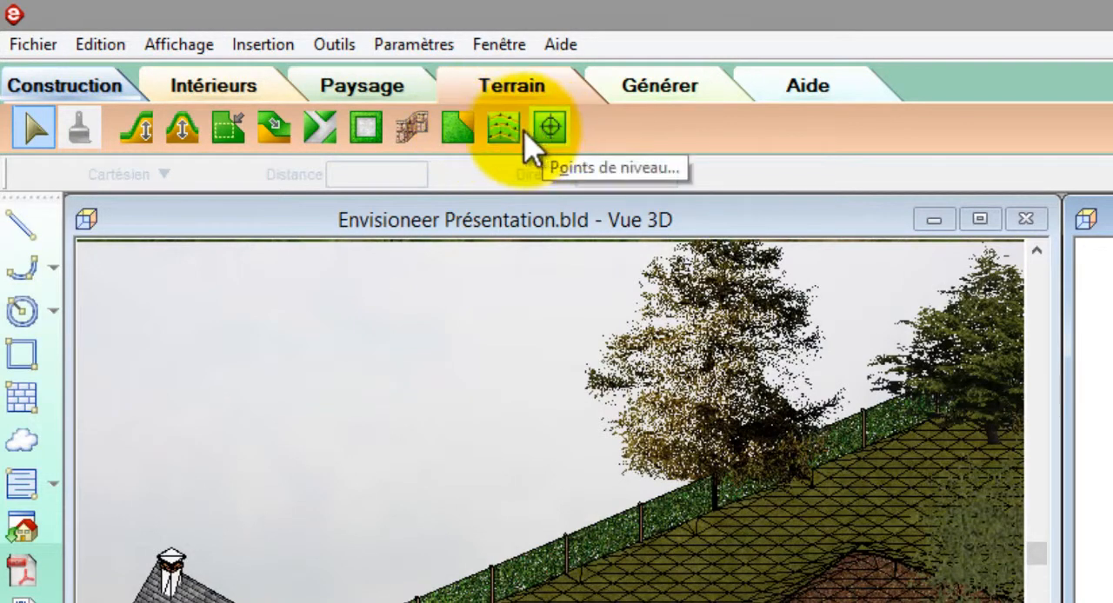
Start a terrain point import and accept converting the terrain into a triangulated point mesh (TIN)
click(504, 131)
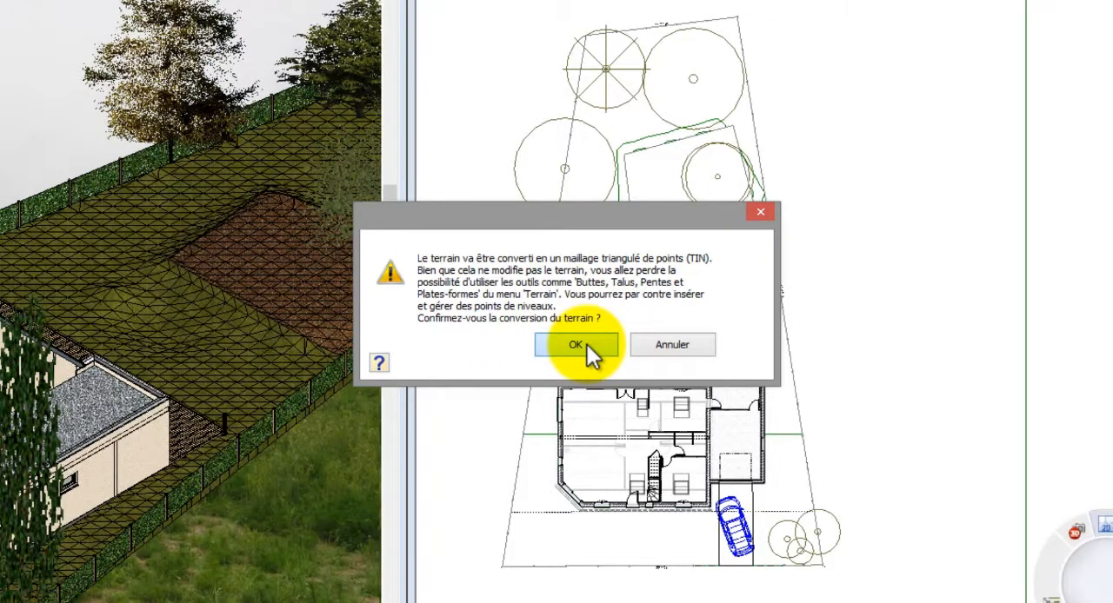
click(586, 344)
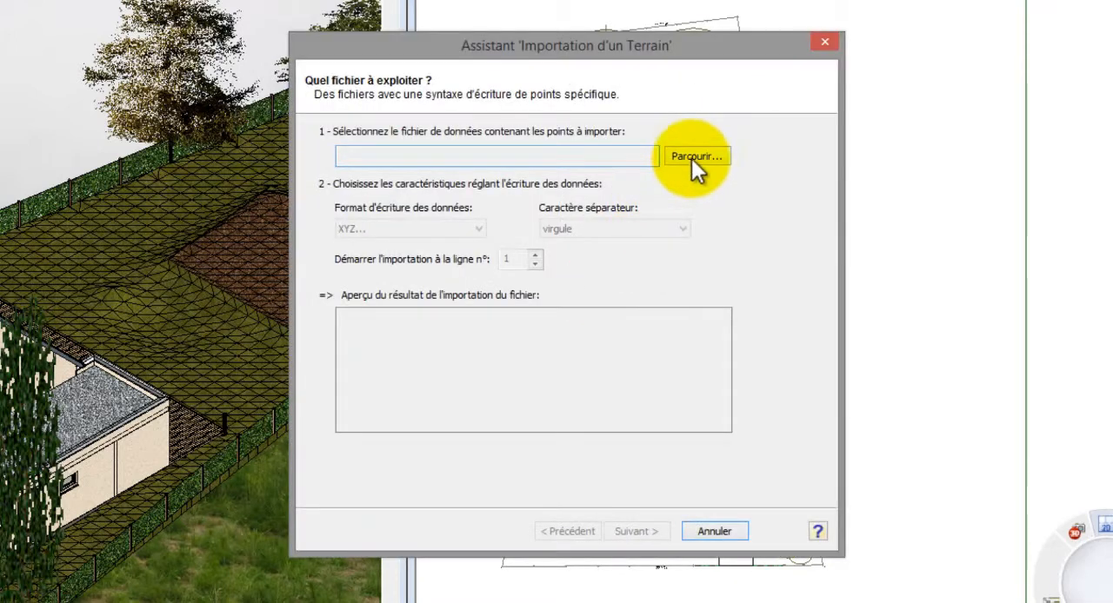
Check which file formats the terrain import assistant accepts, without importing any file
click(694, 158)
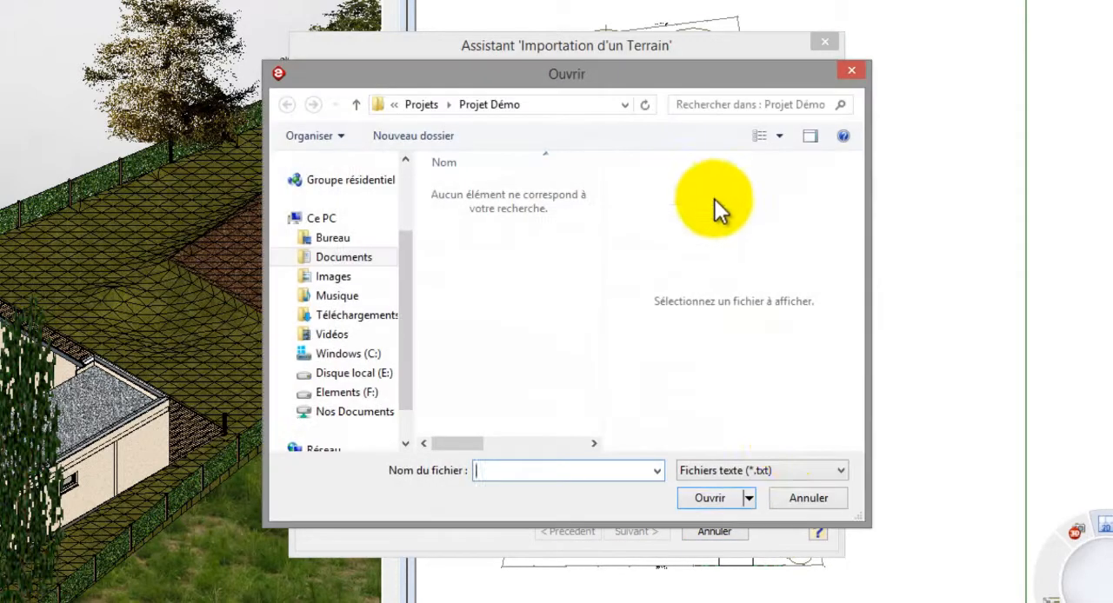
click(791, 470)
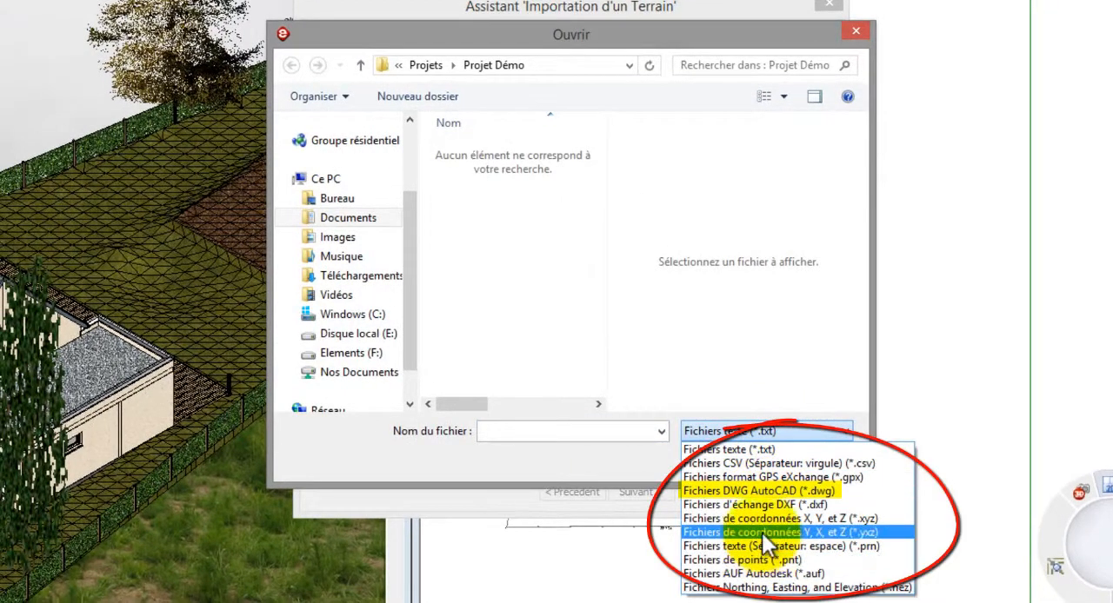
click(759, 445)
click(784, 463)
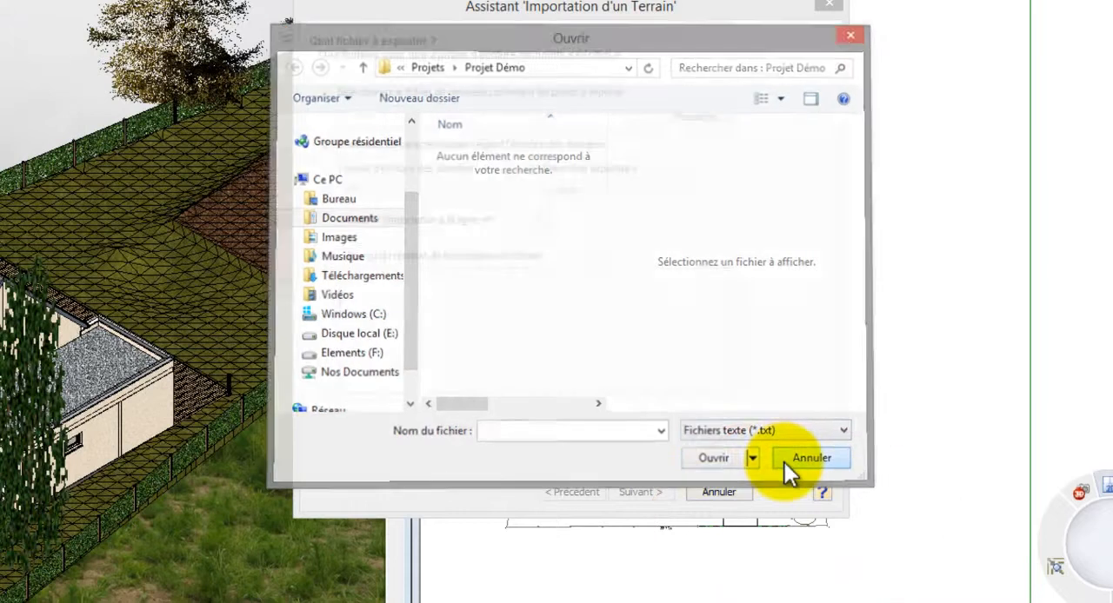
click(736, 493)
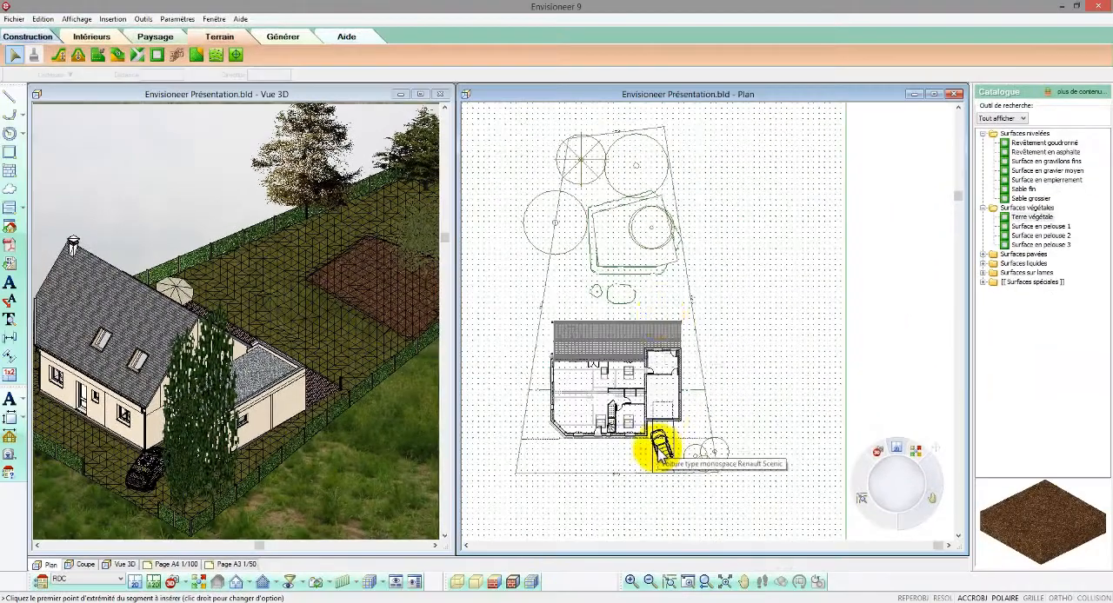
click(711, 478)
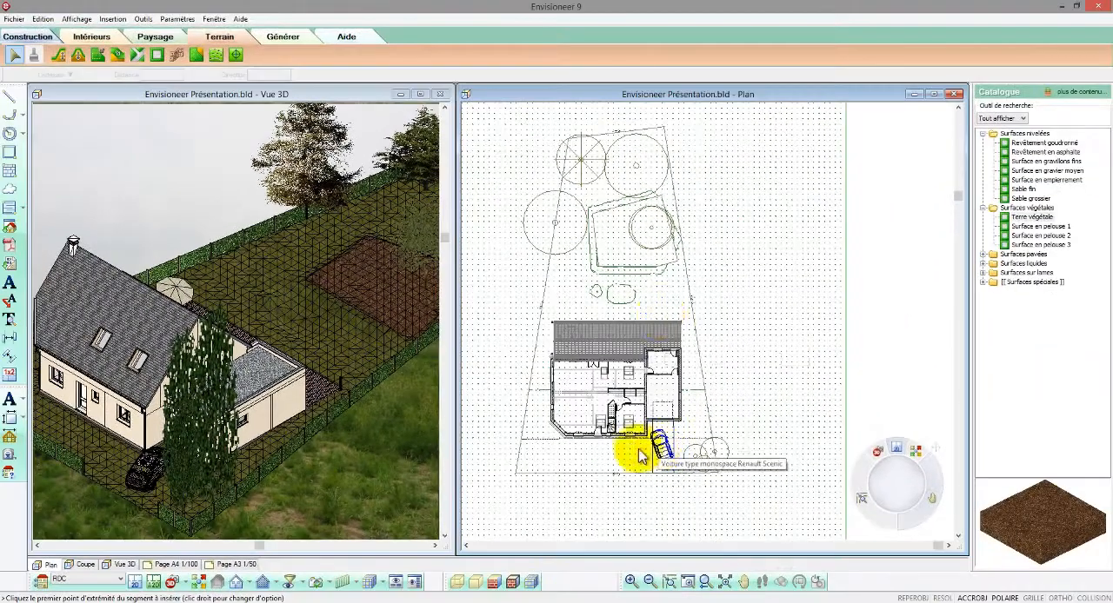
Insert a level point (Points de niveau) at the terrace's rear corner on the garage side and end the command
scroll(591, 295, up, 5)
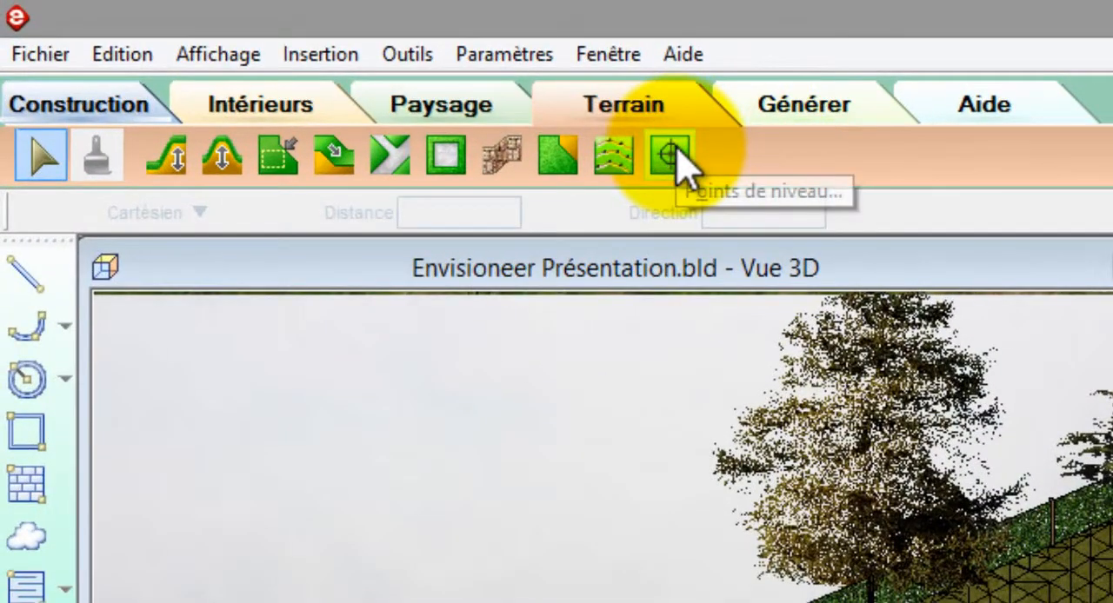
click(680, 158)
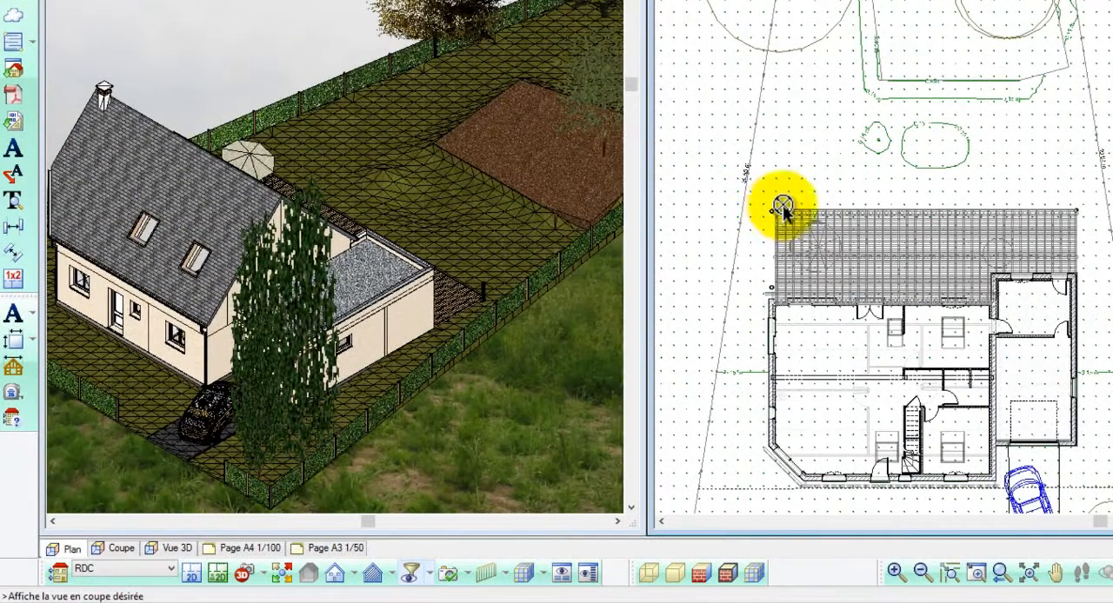
click(1078, 211)
right_click(1067, 149)
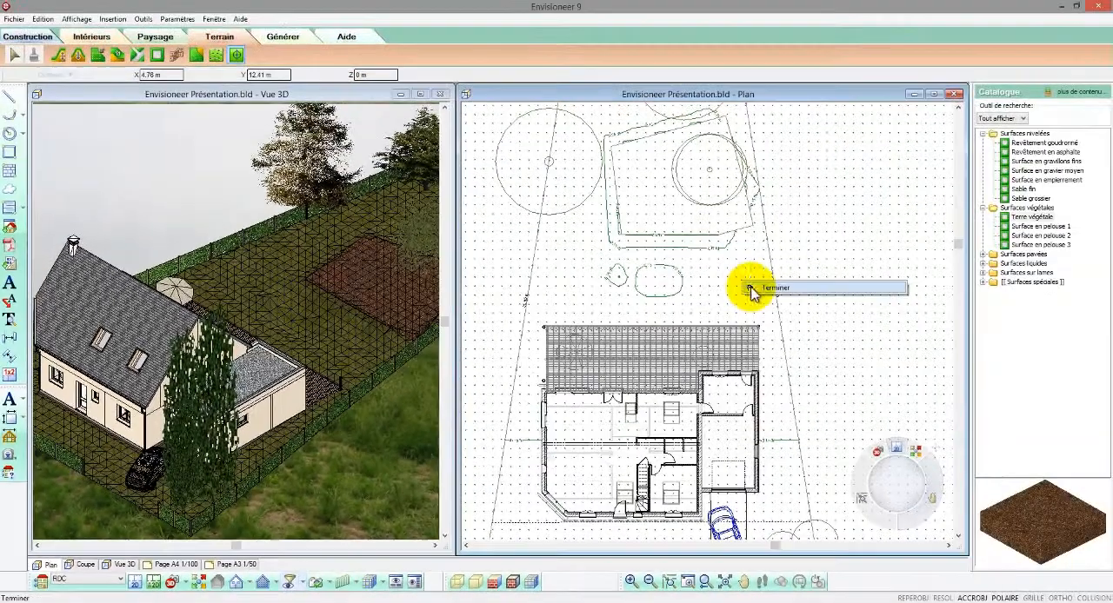
click(1069, 157)
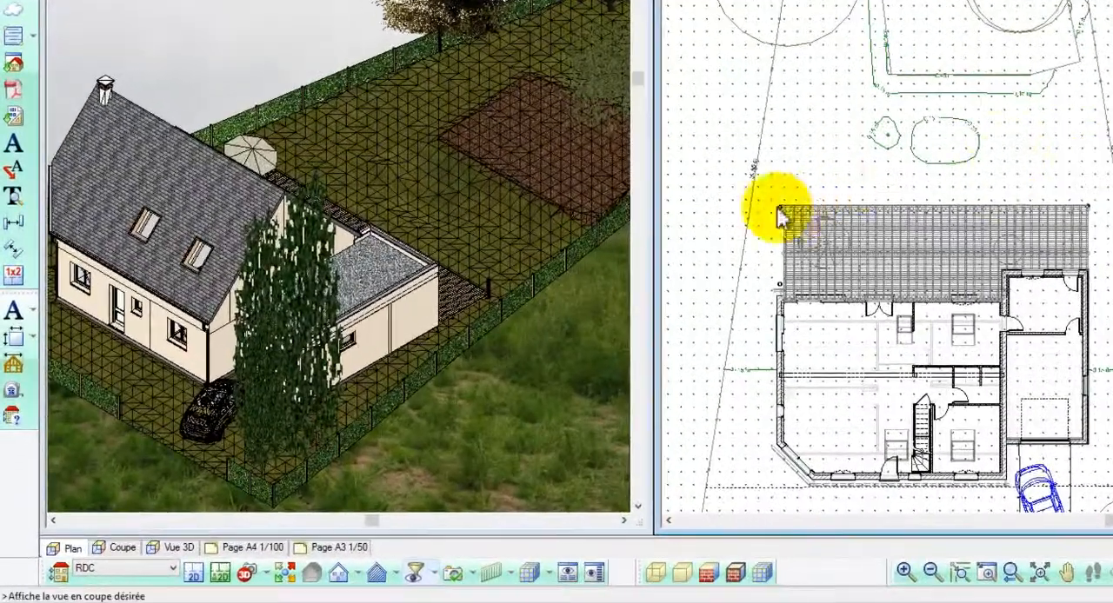
Set the mesh level point just behind the terrace's rear corner on the side away from the garage to 0.10 m
scroll(780, 218, up, 5)
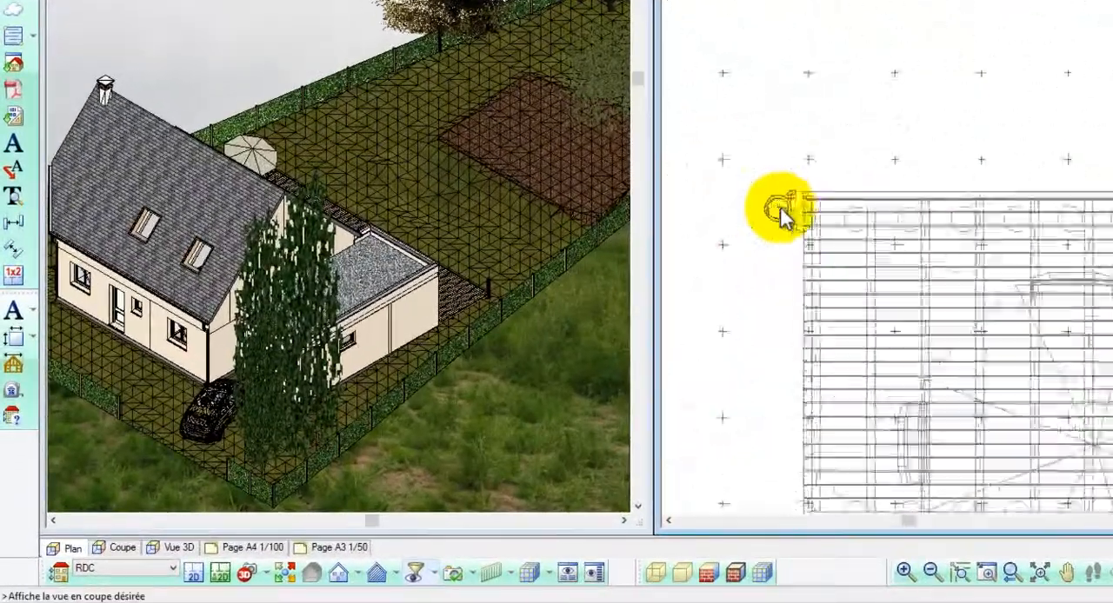
scroll(780, 217, up, 2)
drag(794, 191, 800, 193)
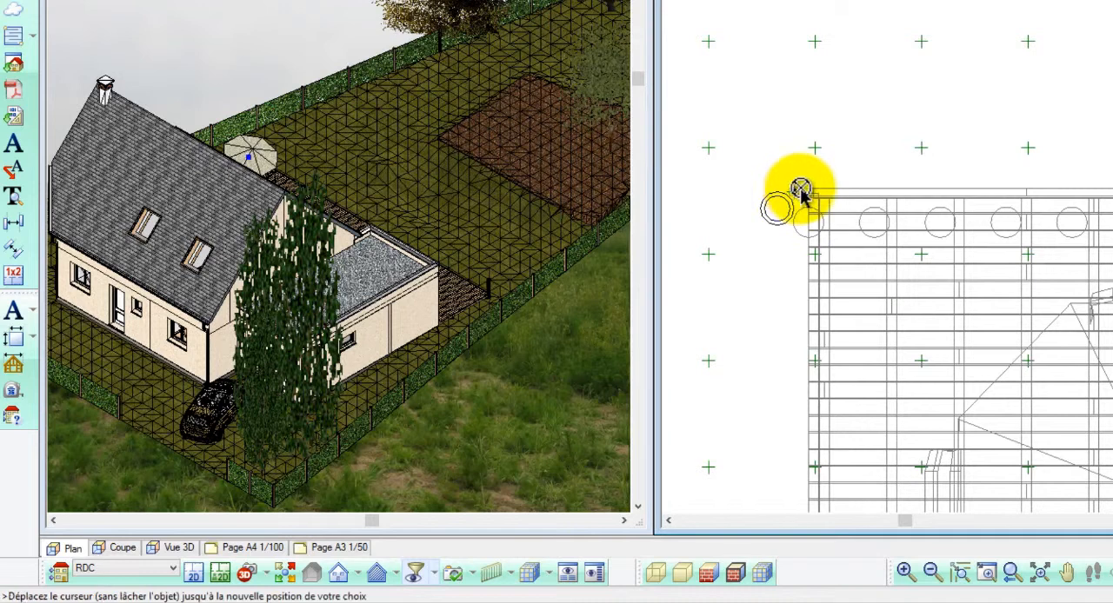
drag(817, 150, 817, 149)
right_click(817, 153)
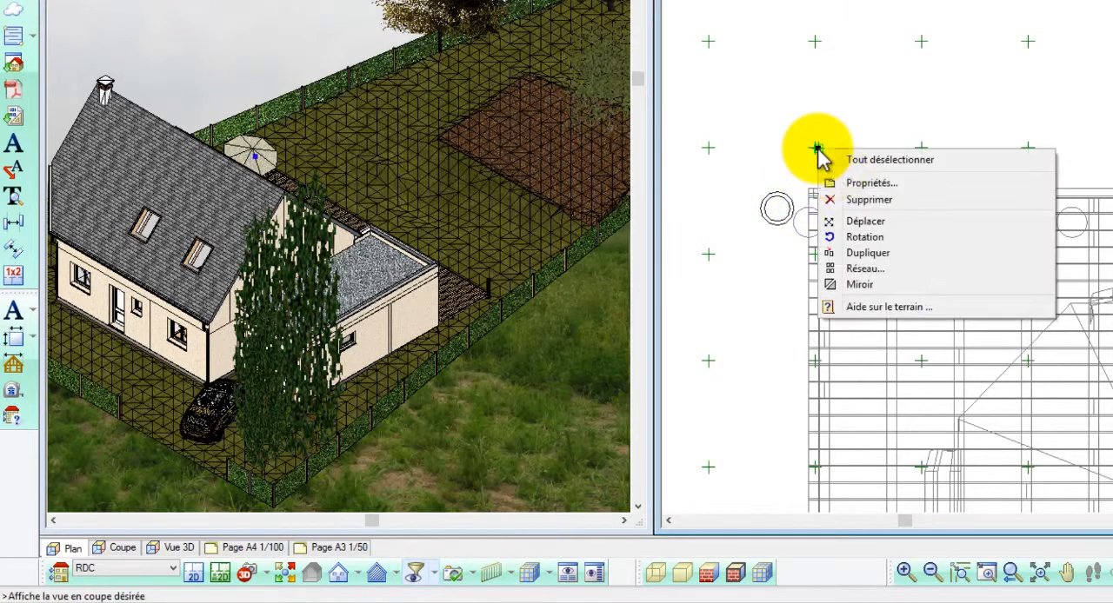
click(838, 180)
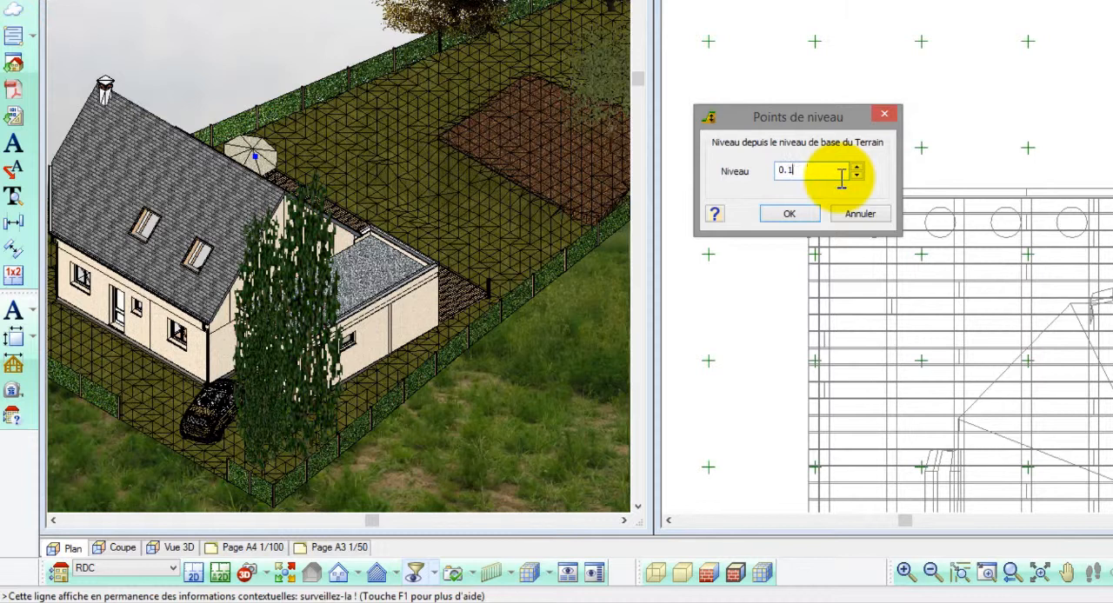
click(791, 214)
Duplicate that level point to the garage side, between the terrace's rear corner and the mounds near the parcel's side boundary
scroll(787, 178, down, 2)
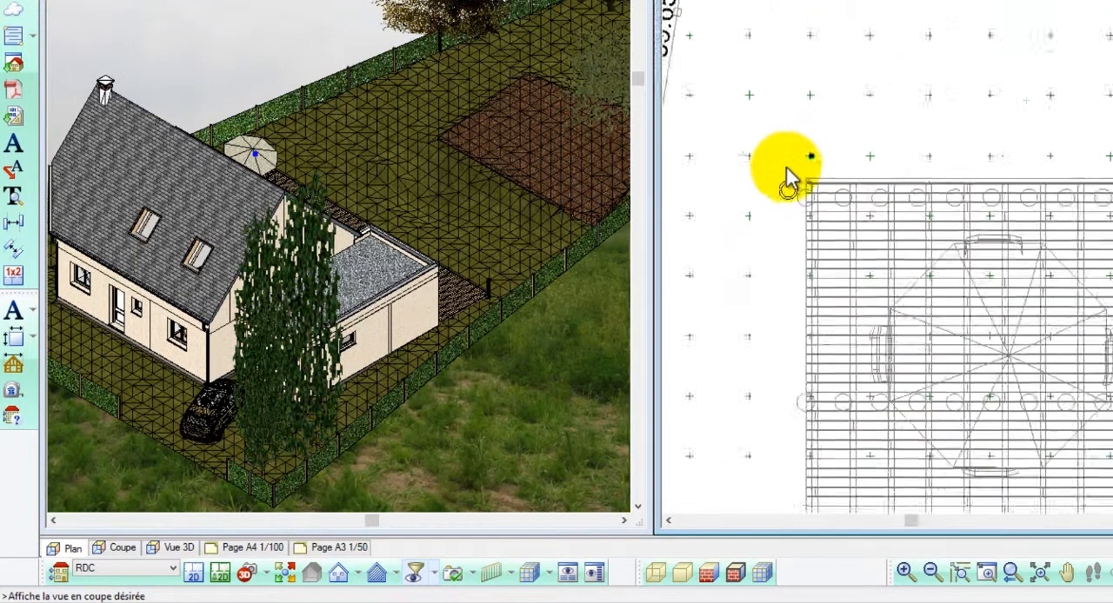
scroll(787, 178, down, 4)
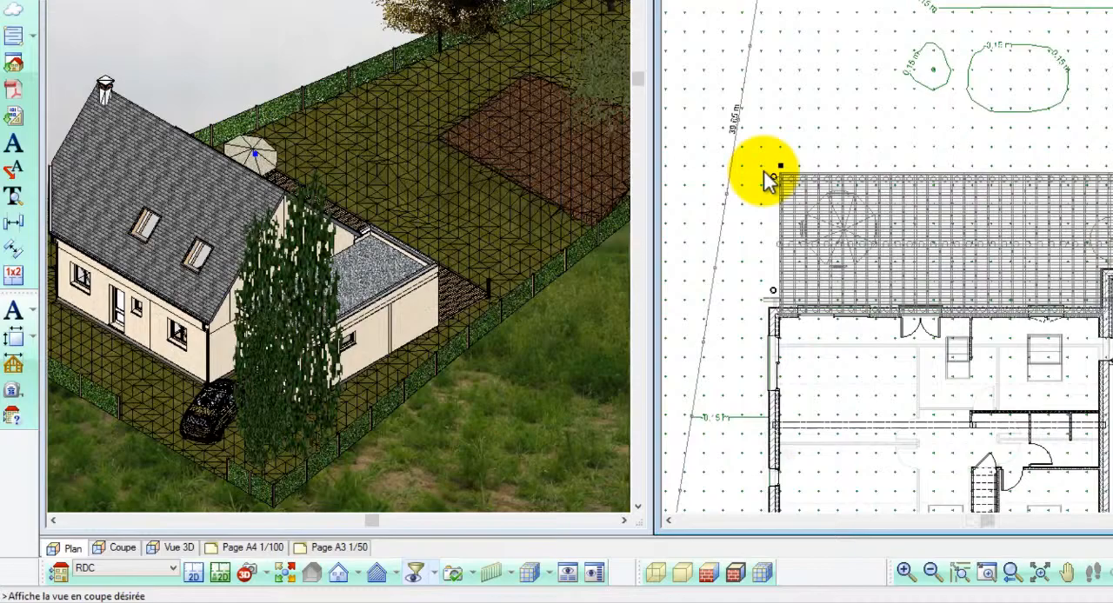
scroll(769, 179, down, 2)
right_click(817, 141)
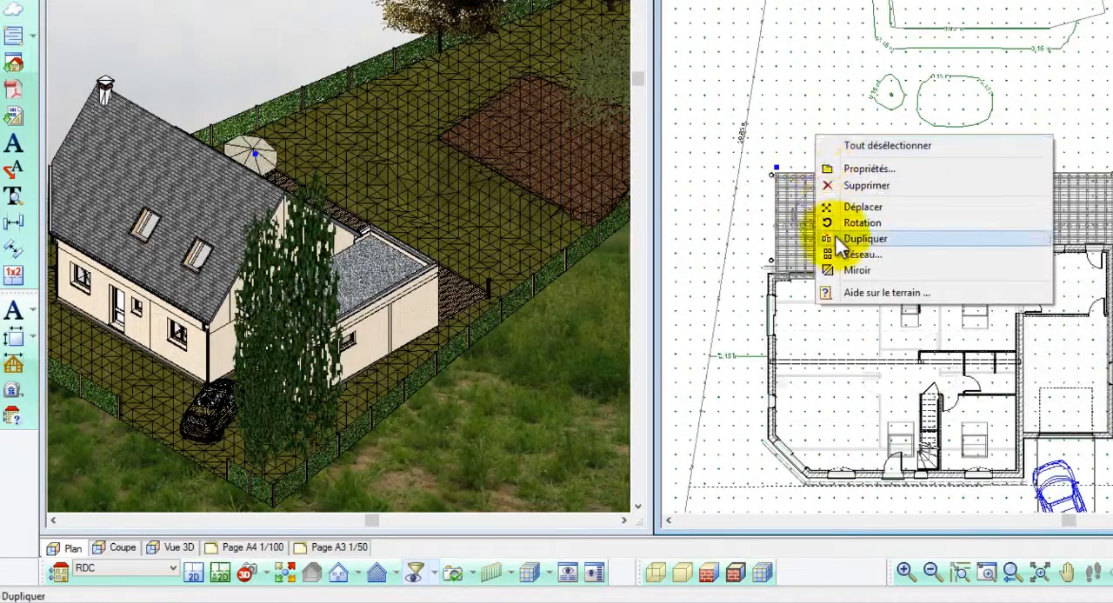
click(865, 239)
click(774, 174)
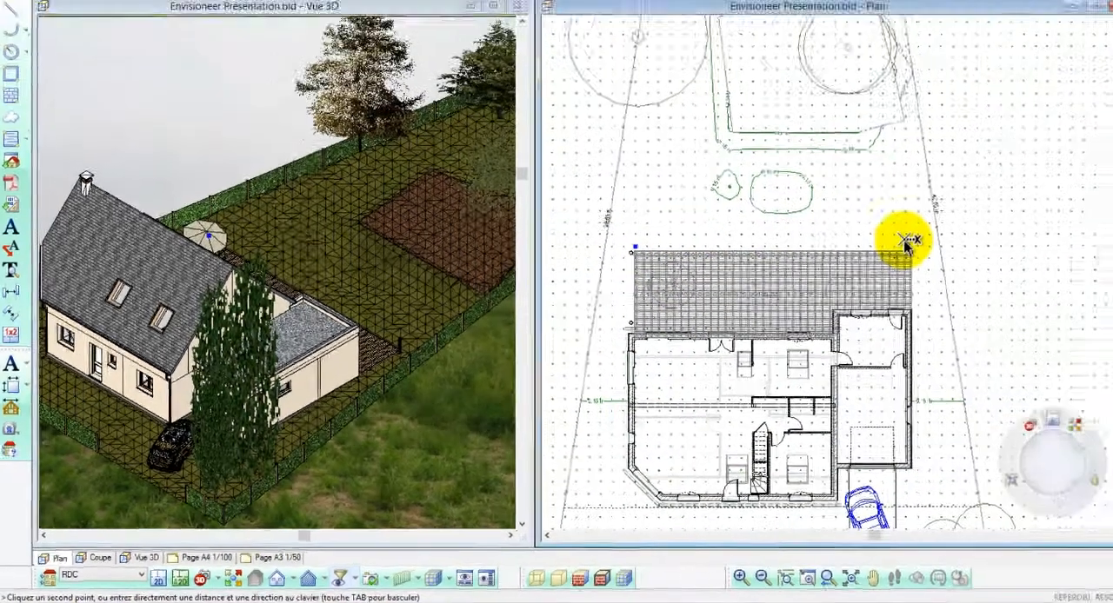
Set the level of the duplicated point near the garage-side parcel boundary to 0.3 m
right_click(909, 240)
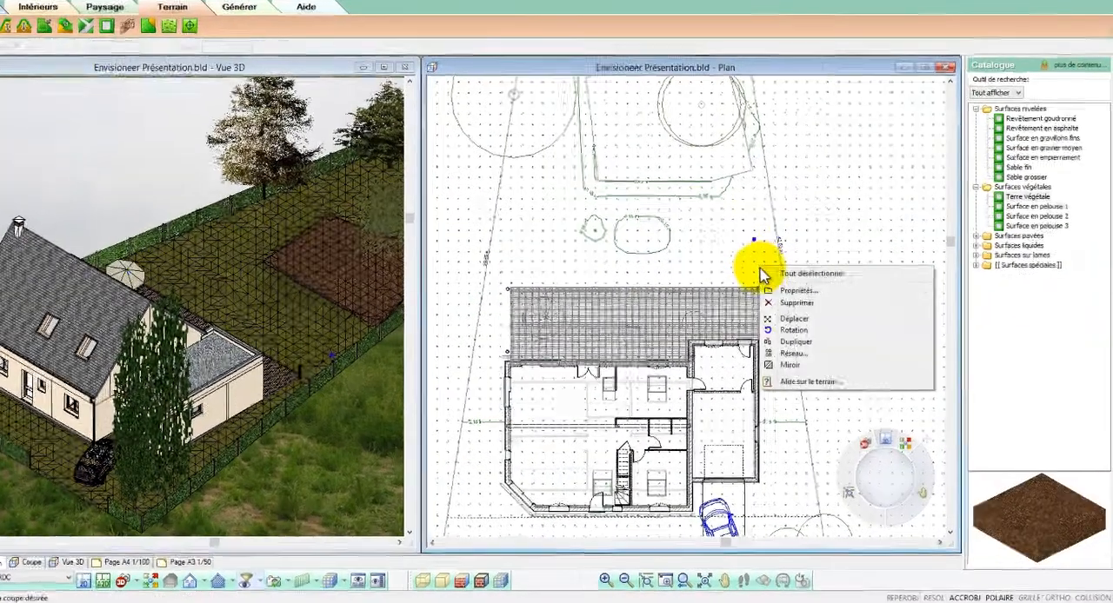
click(765, 290)
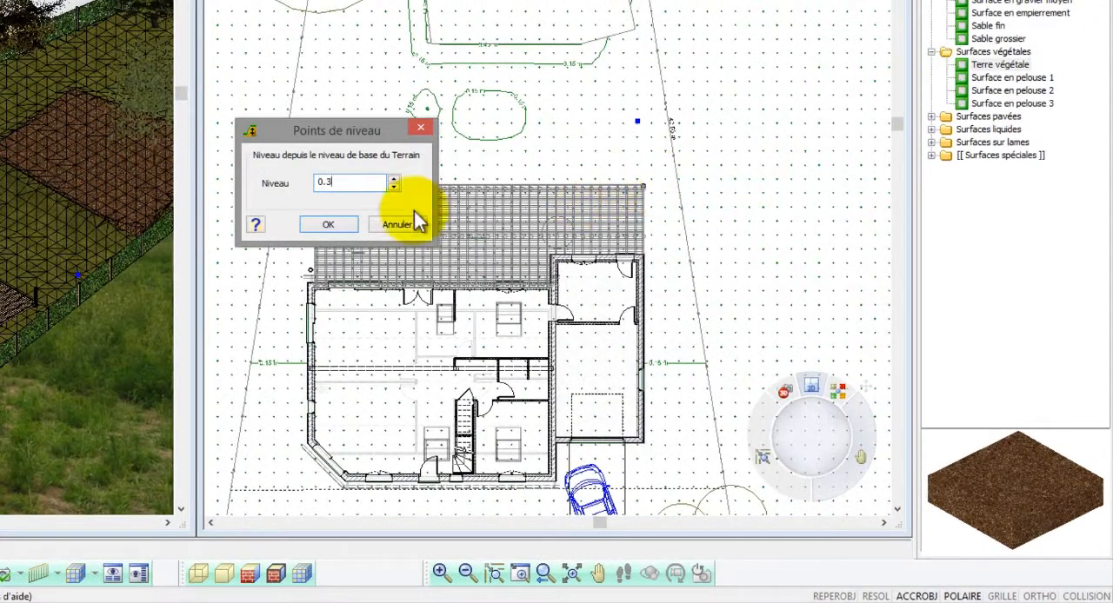
click(329, 224)
Duplicate the 0.3 m level point to another spot in the garden behind the terrace
right_click(612, 151)
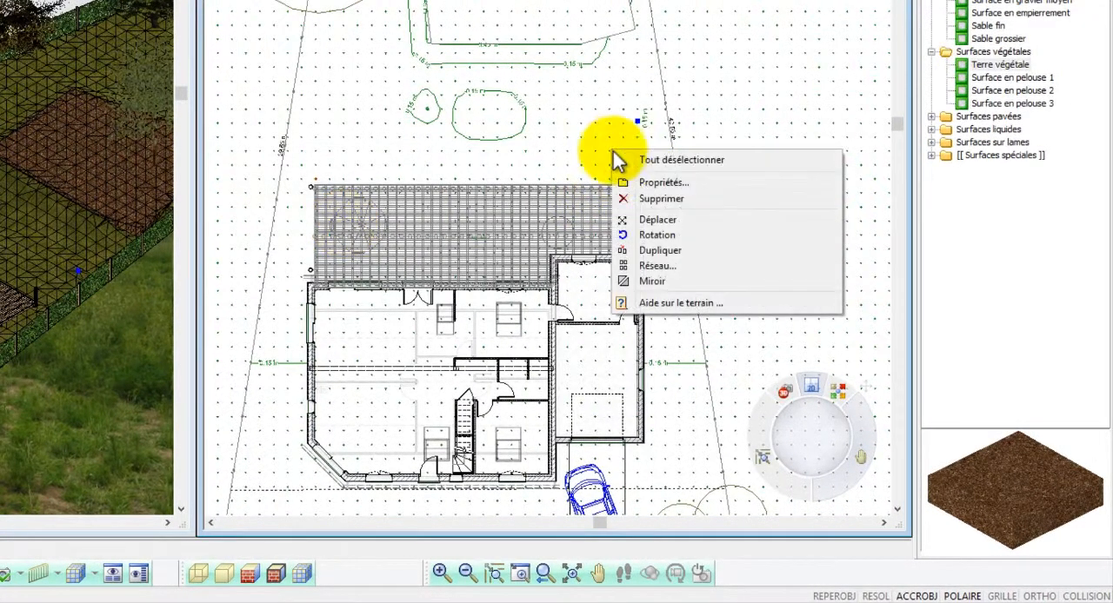
click(650, 249)
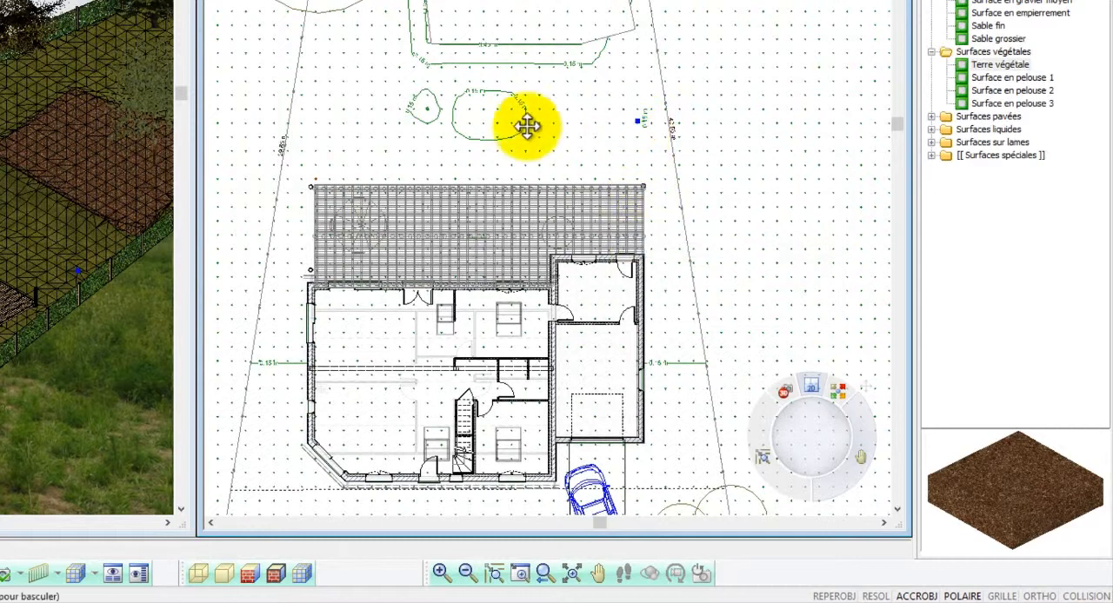